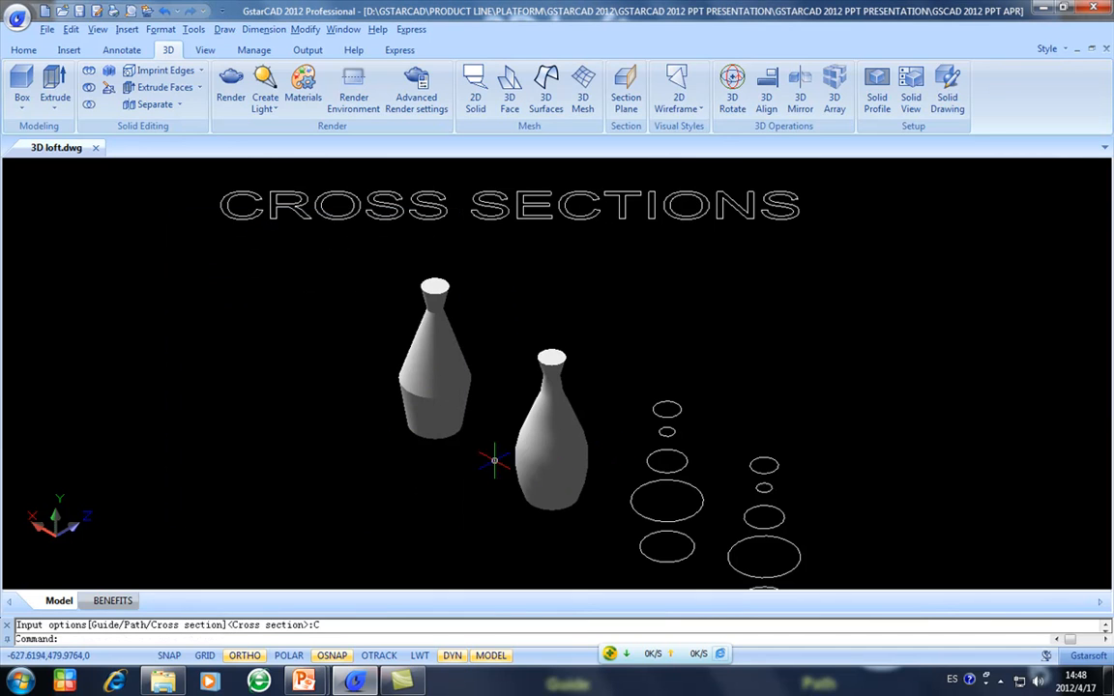
Step: Select the third stack of circles as loft cross sections and choose the Cross section option
mouse_move(522, 448)
middle_down()
mouse_move(452, 423)
mouse_move(378, 343)
middle_up()
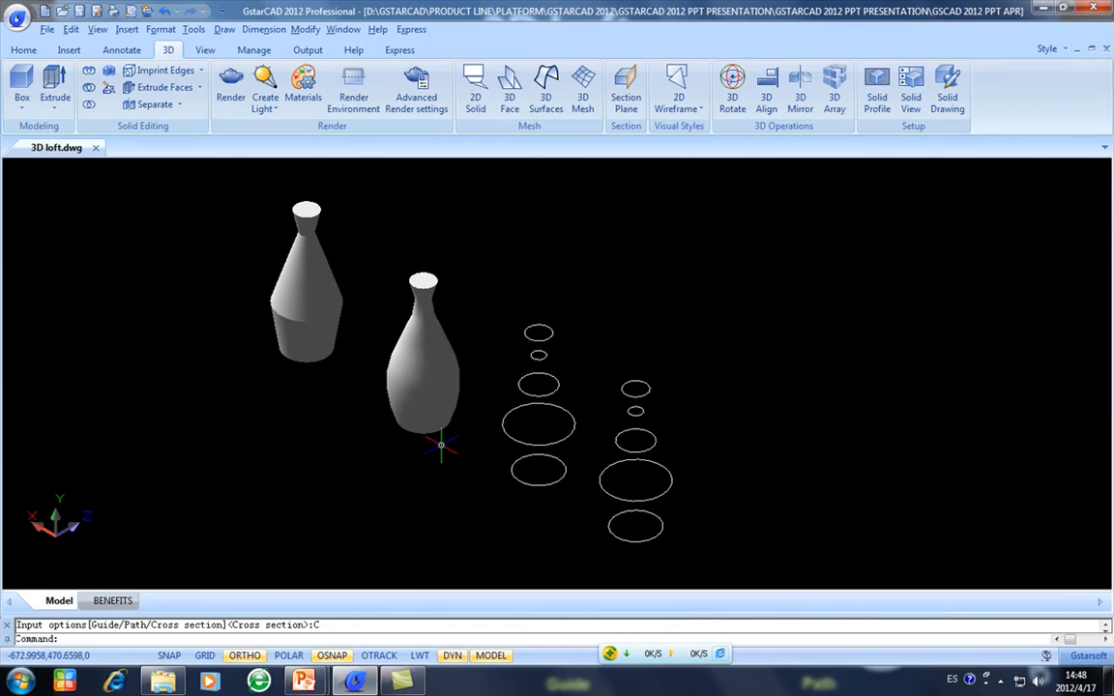
key(Return)
click(561, 499)
click(504, 308)
key(Return)
text(C)
key(Return)
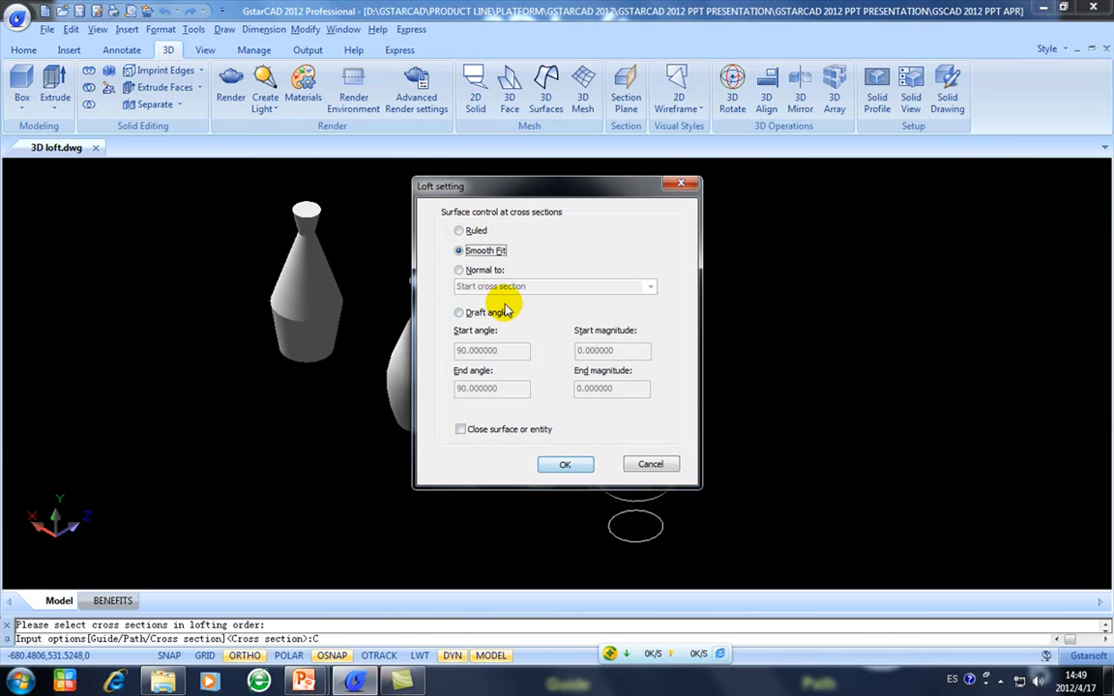
Step: Set the loft's surface control to Normal to and create the third bottle
drag(580, 186, 827, 185)
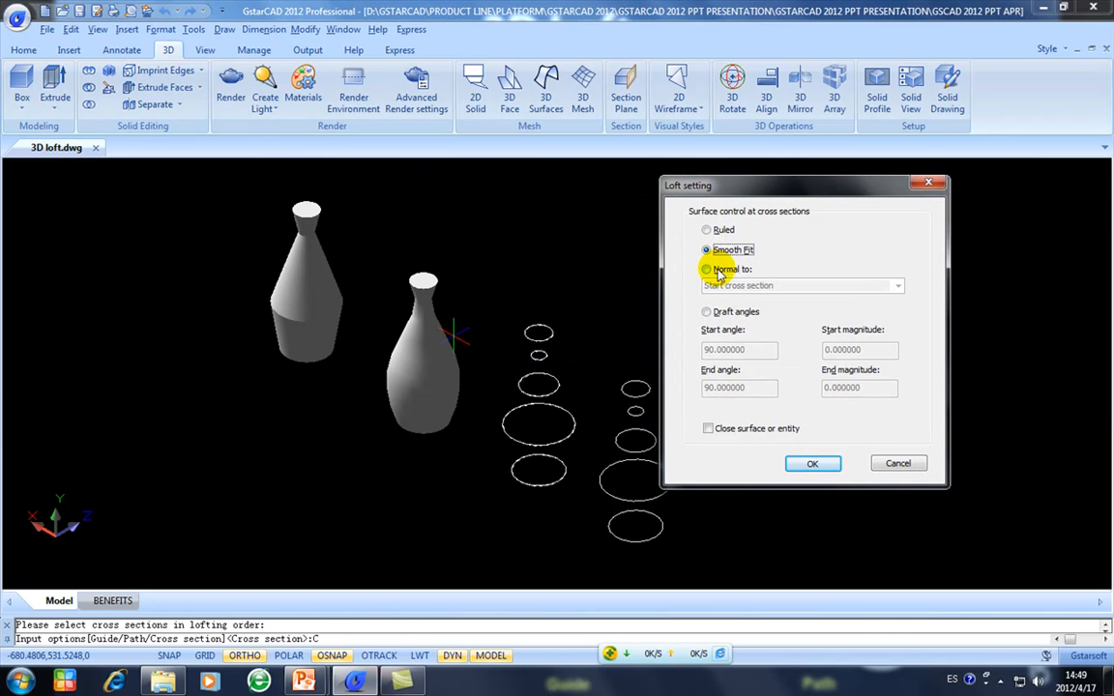
click(718, 271)
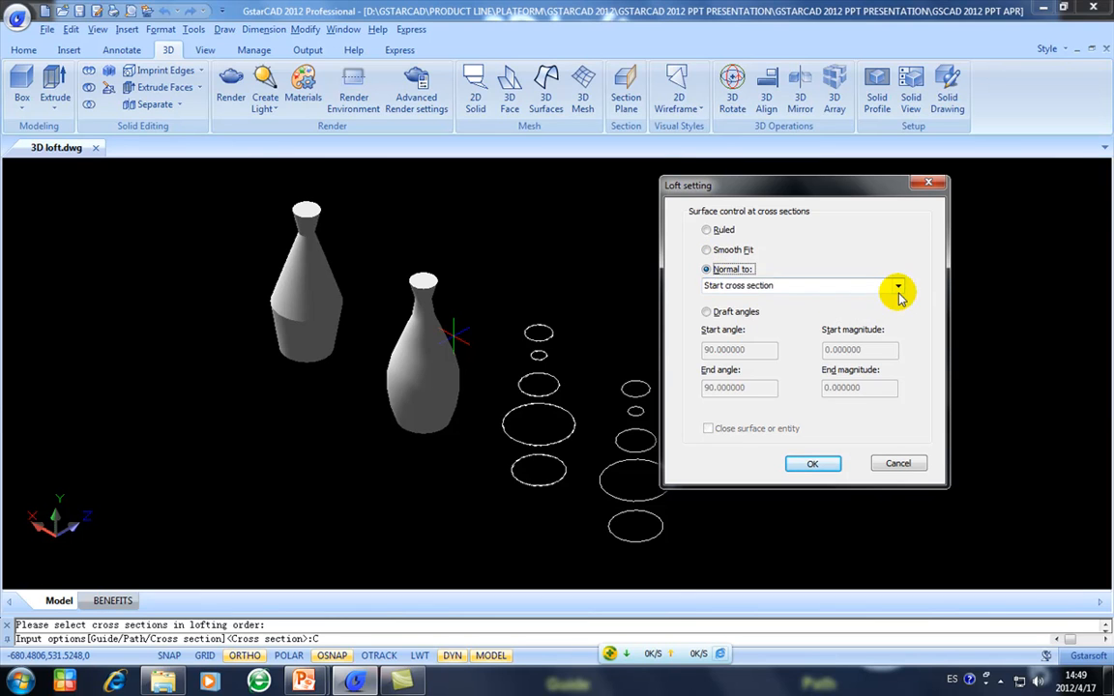
click(898, 290)
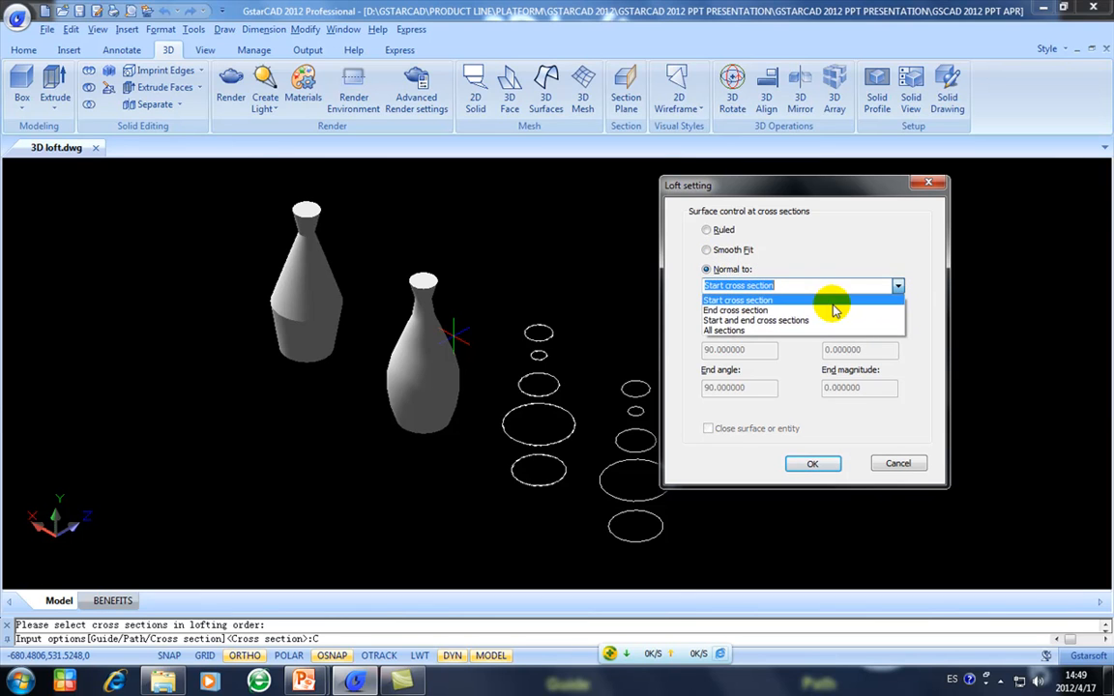
click(727, 320)
click(817, 464)
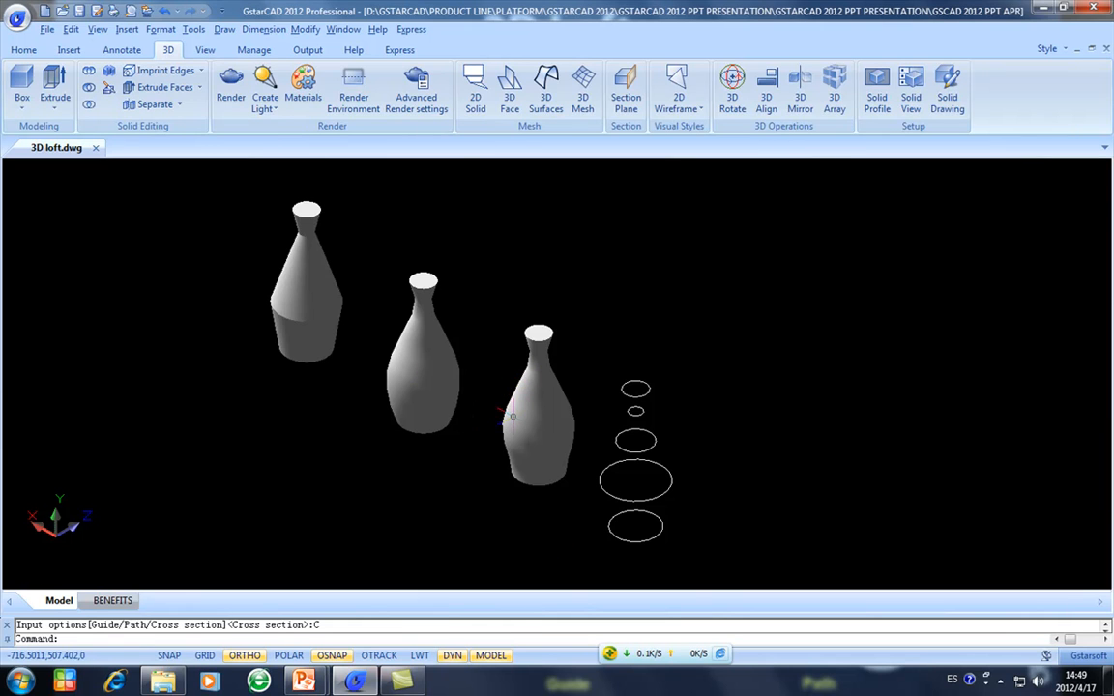
Step: Start a loft from the remaining fourth stack of circles using the default Cross section option
middle_drag(729, 366, 624, 377)
middle_drag(594, 427, 615, 381)
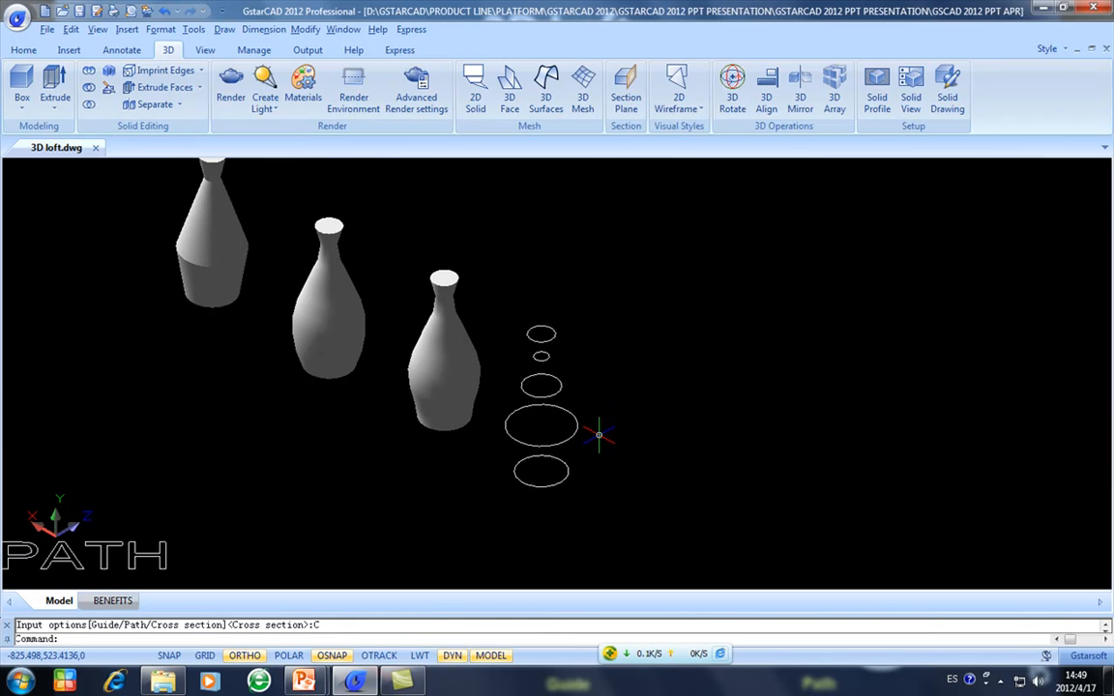
text(LOFT)
key(Return)
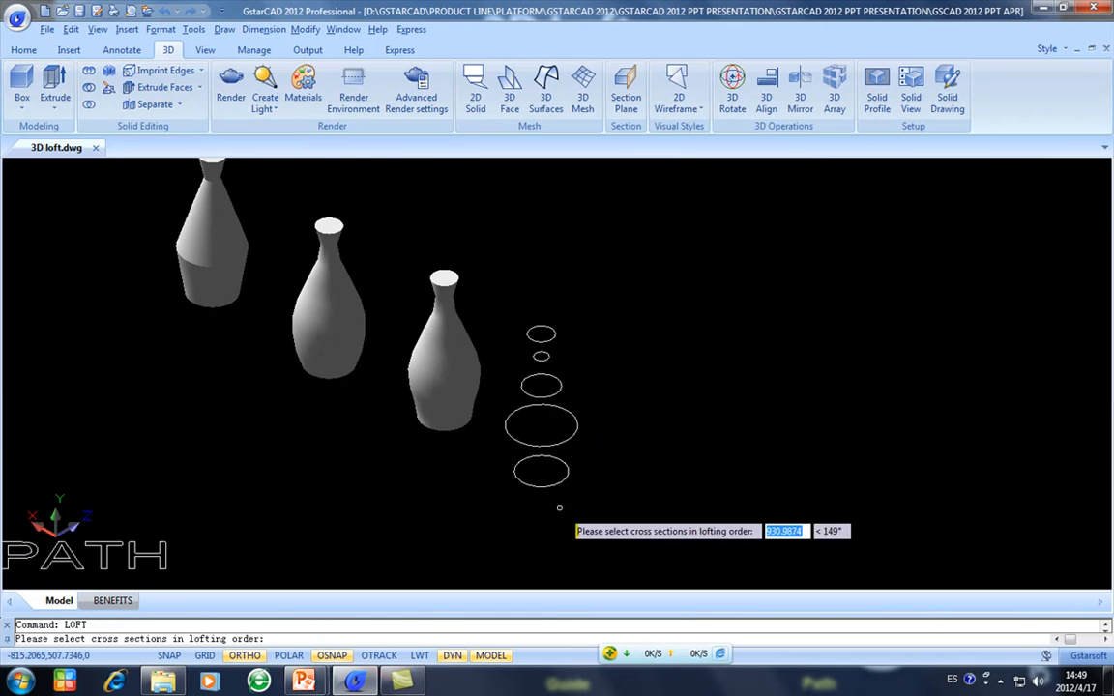
click(569, 544)
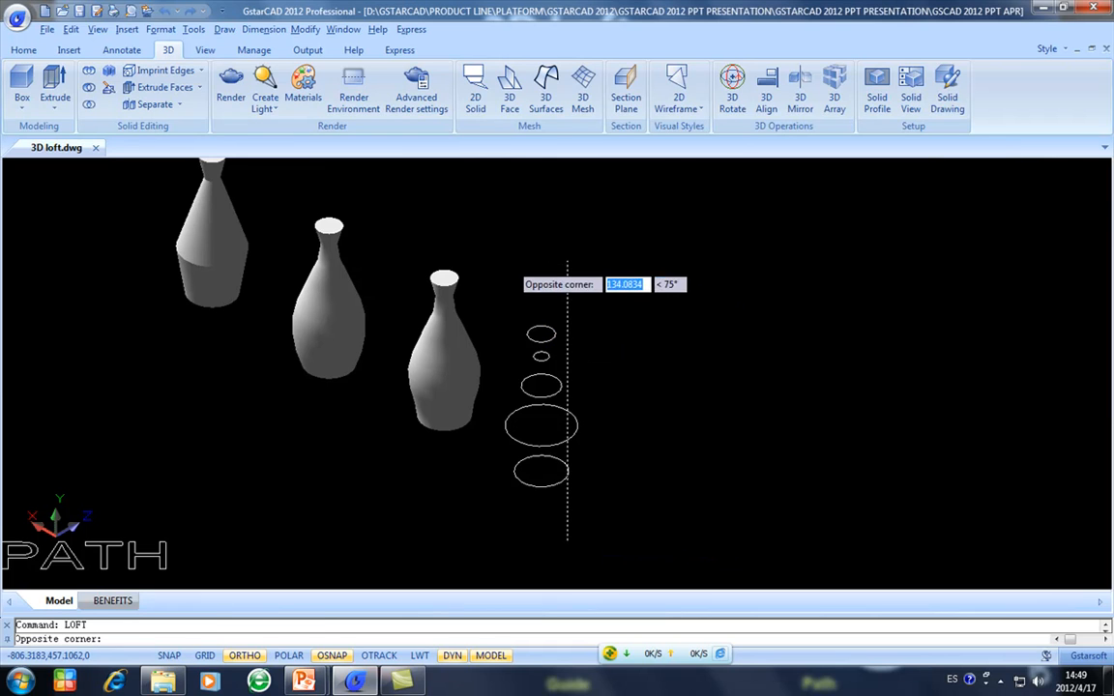
click(527, 274)
key(Return)
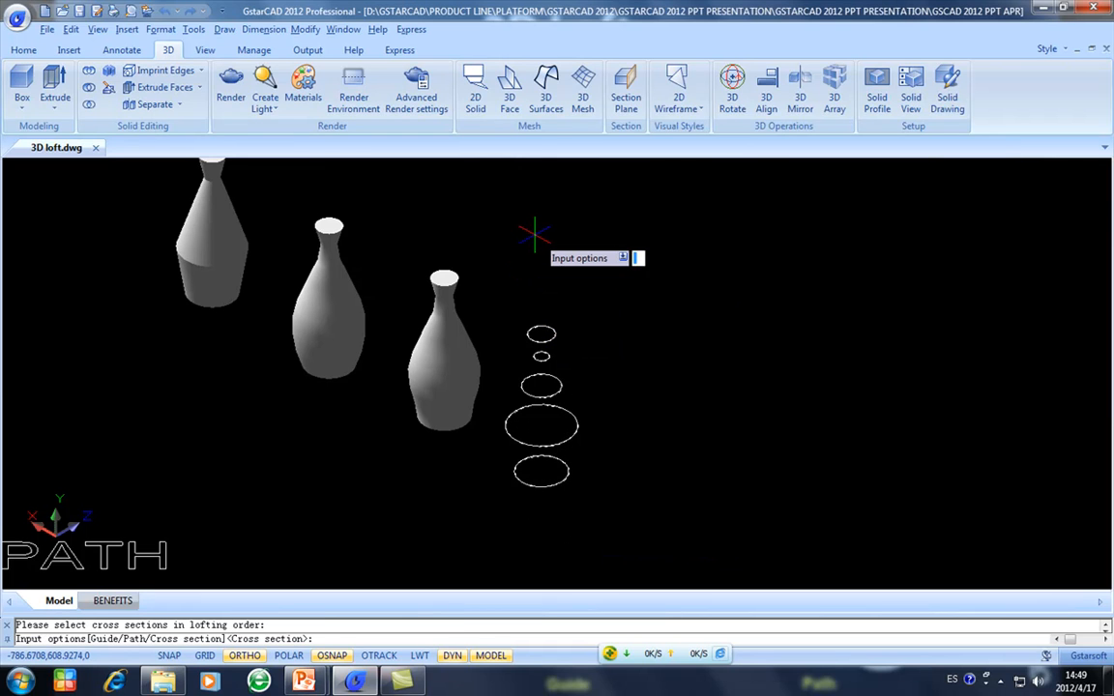
key(Return)
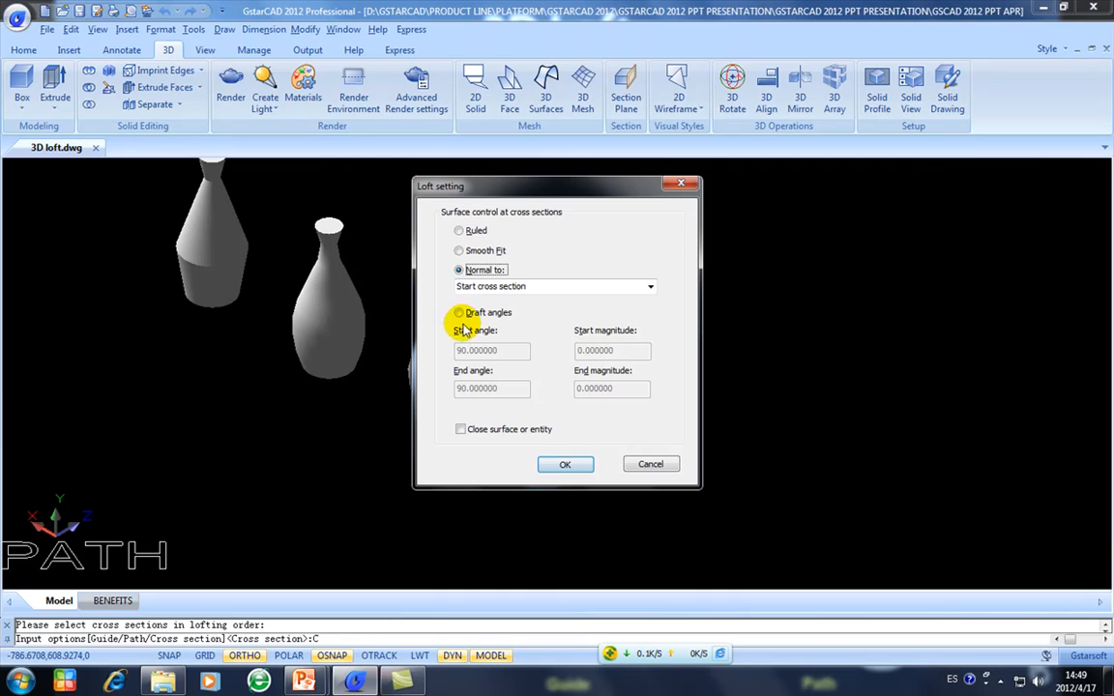
Step: Create the fourth bottle with draft angles: start angle 24, start magnitude 180, end angle 120, end magnitude 15
click(461, 312)
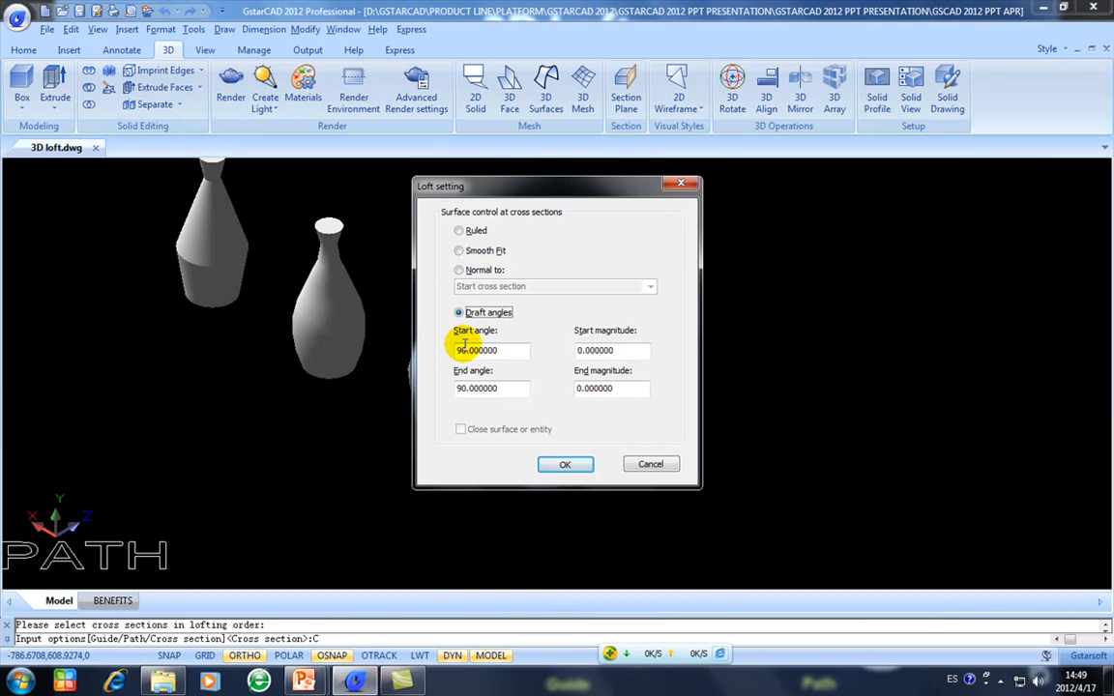
drag(455, 351, 447, 353)
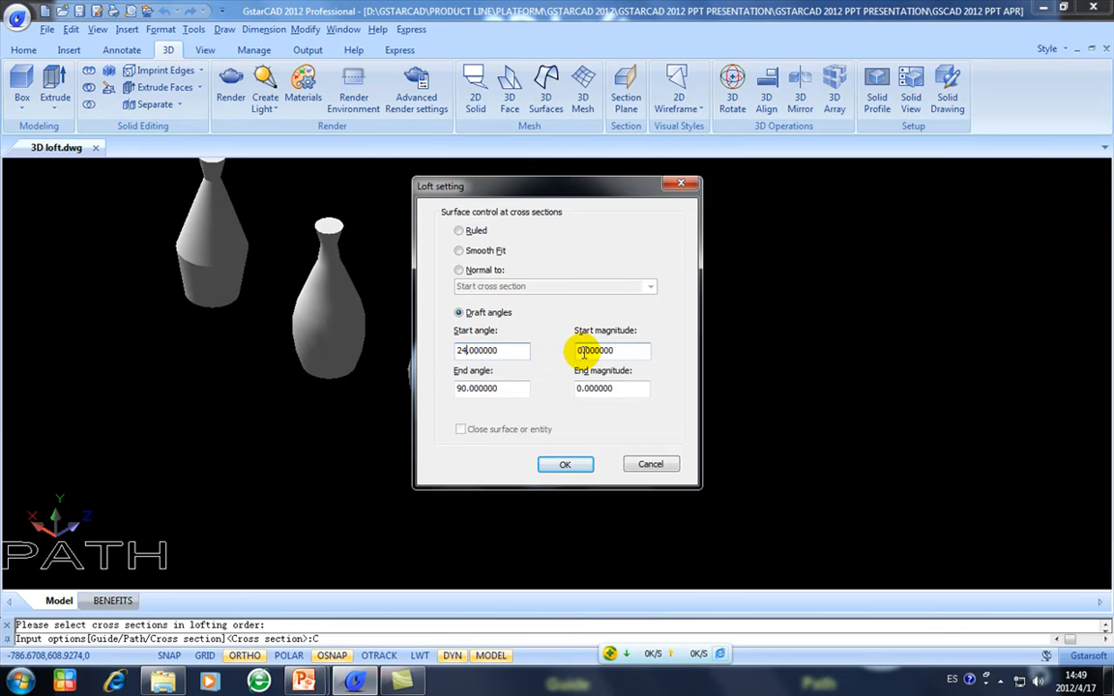
text(180)
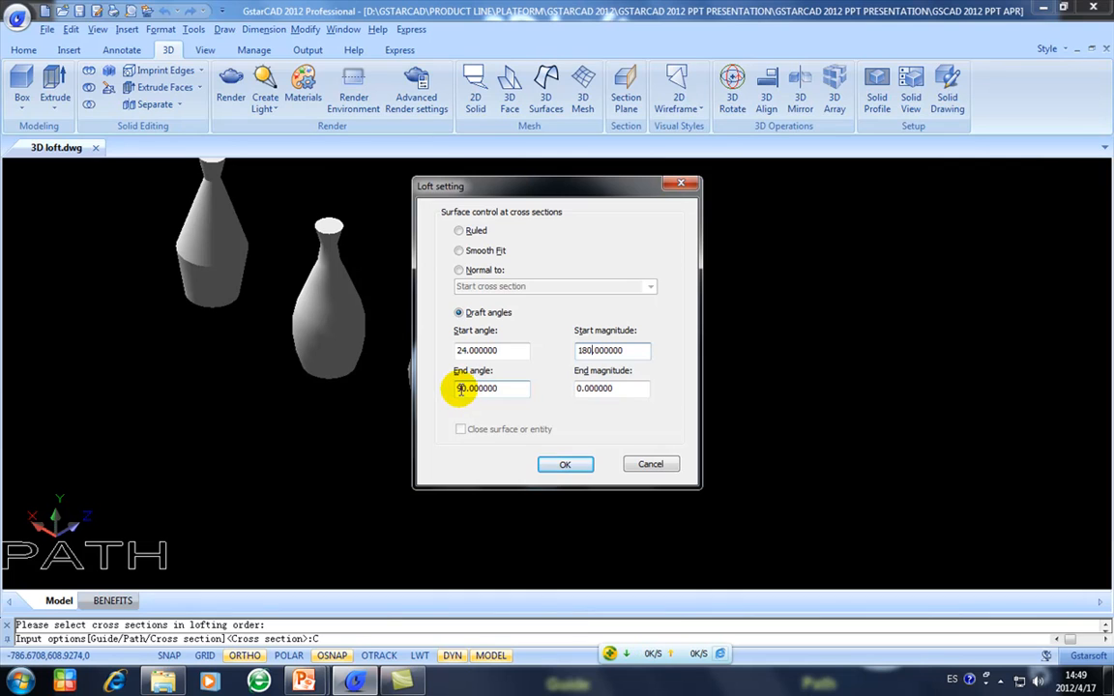
drag(460, 388, 451, 390)
text(12)
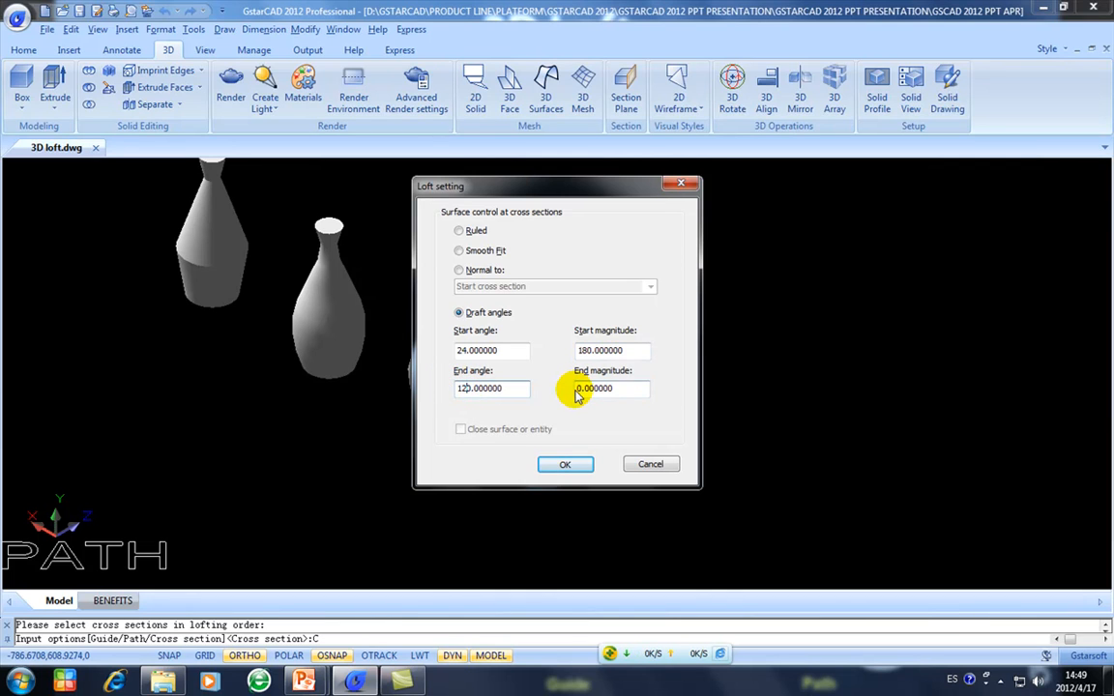
drag(580, 390, 567, 420)
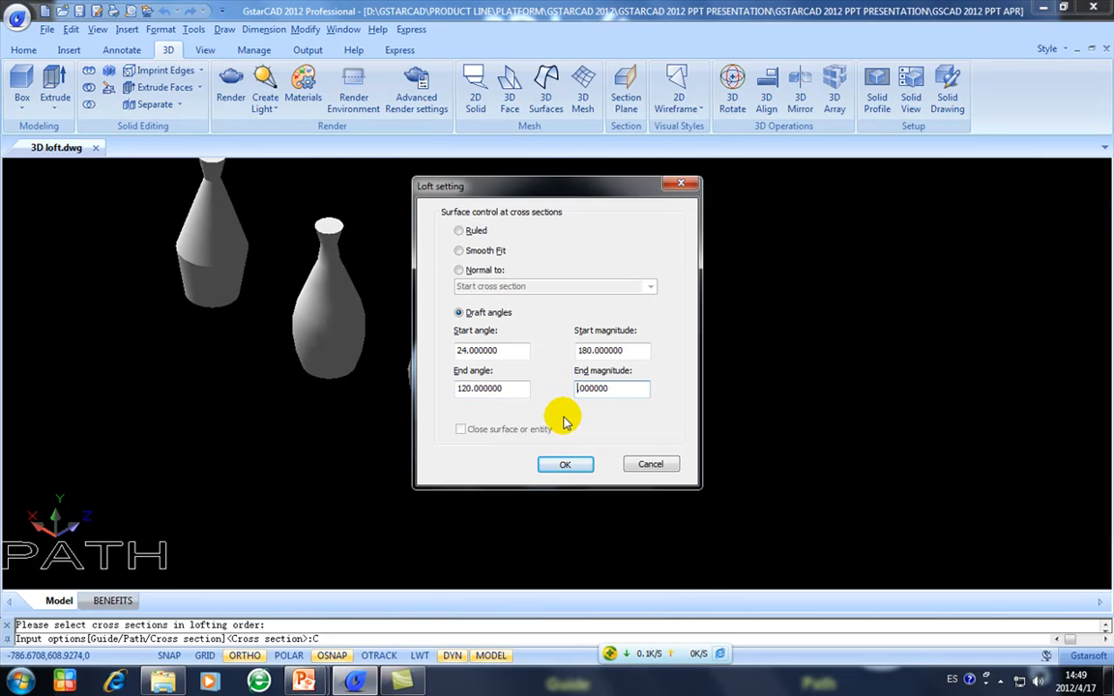
text(15)
click(565, 464)
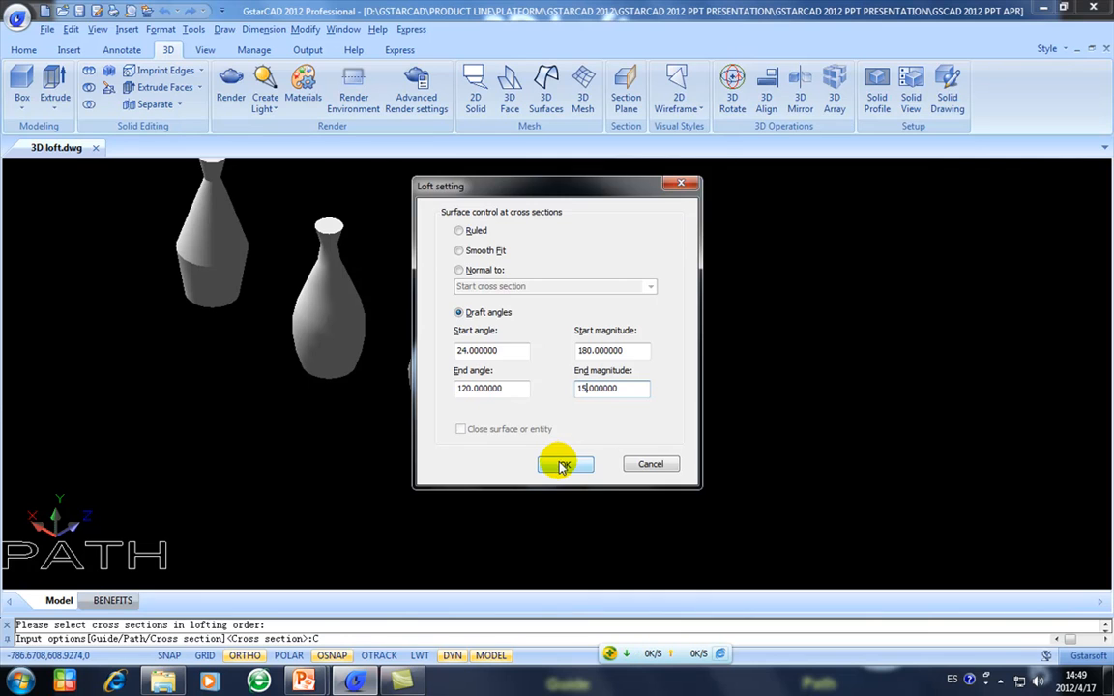
scroll(577, 445, up, 2)
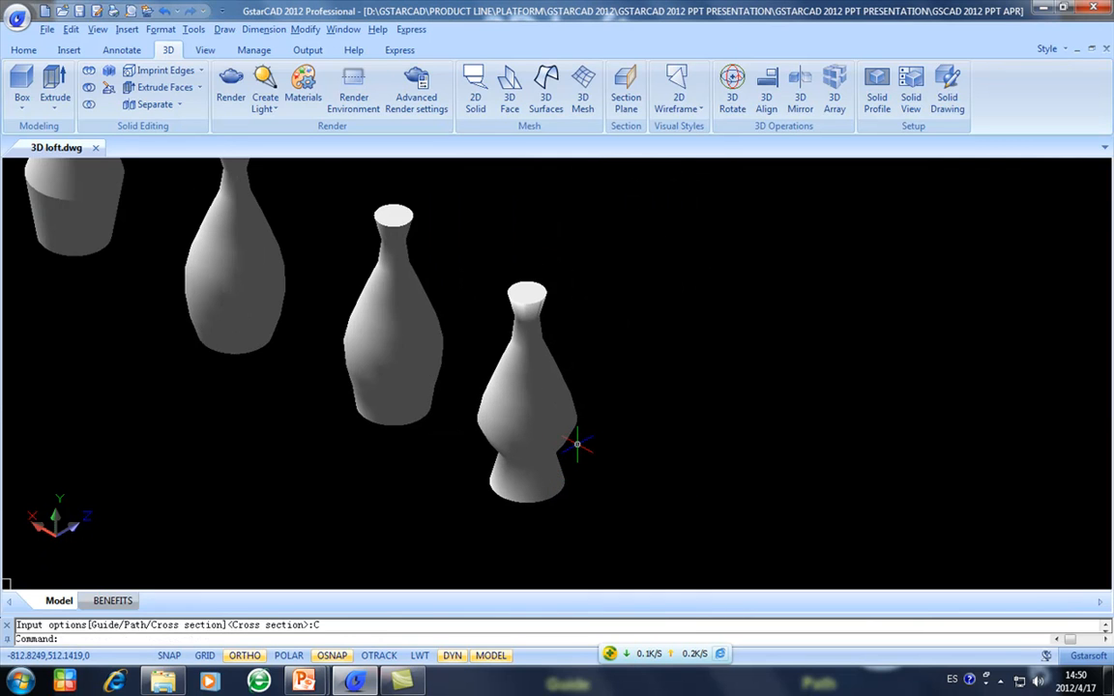
Step: Examine the four lofted bottles and the profiles and red lines of the GUIDE and PATH examples
scroll(575, 443, down, 3)
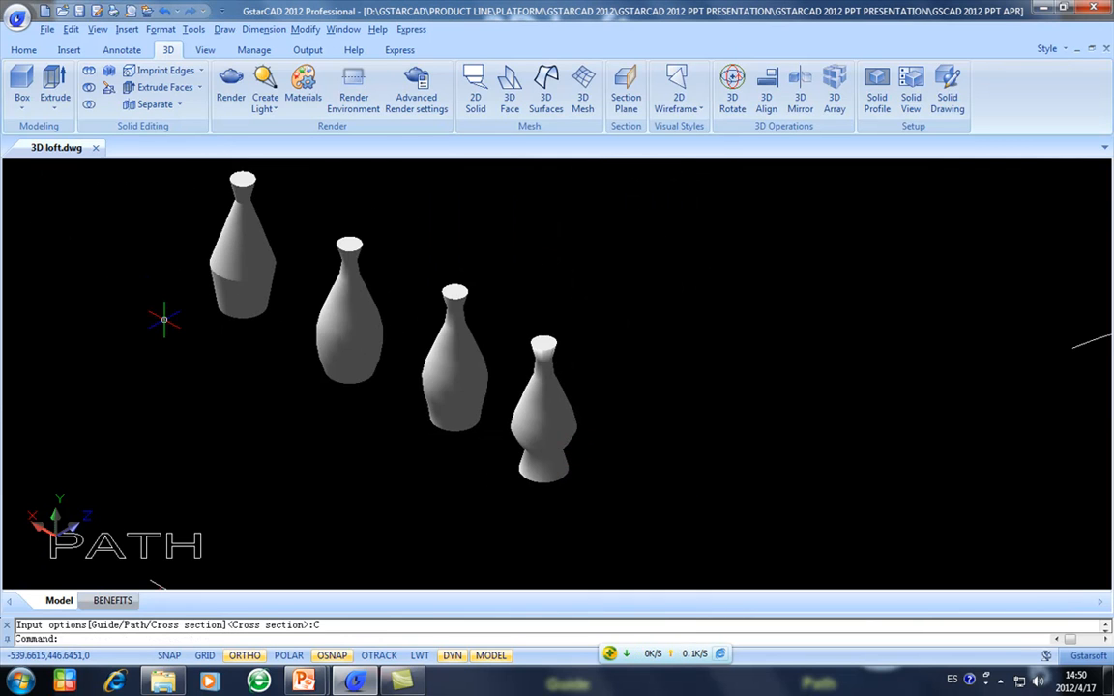
scroll(288, 365, down, 2)
middle_drag(287, 365, 386, 361)
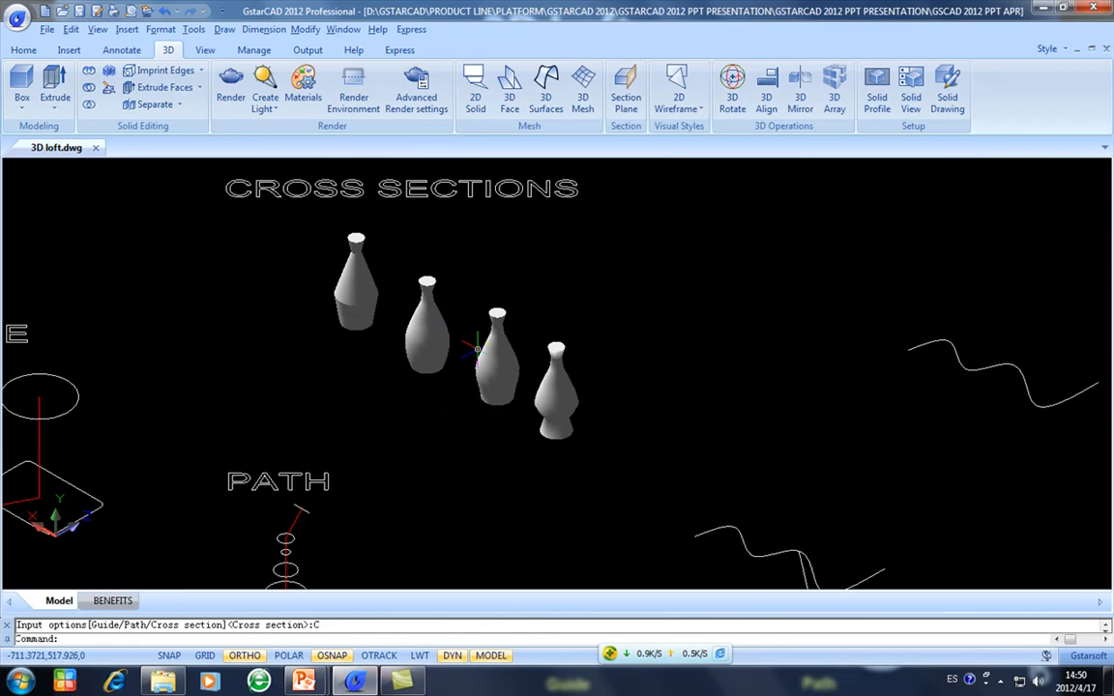
middle_drag(629, 368, 808, 280)
middle_drag(438, 366, 601, 372)
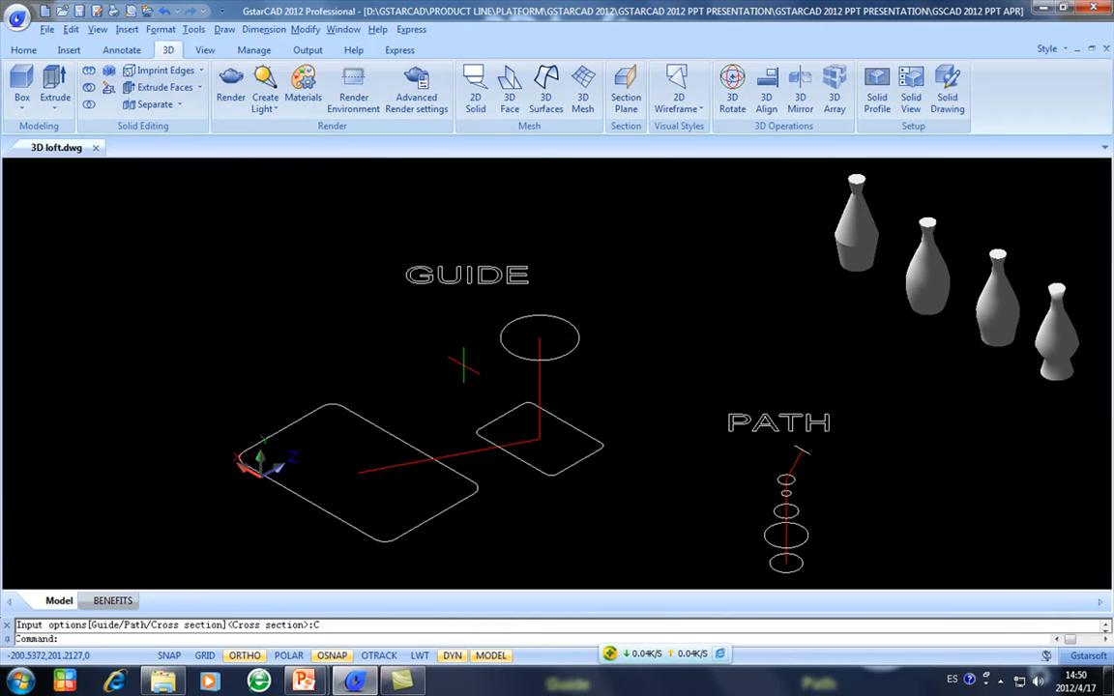
middle_drag(452, 418, 404, 381)
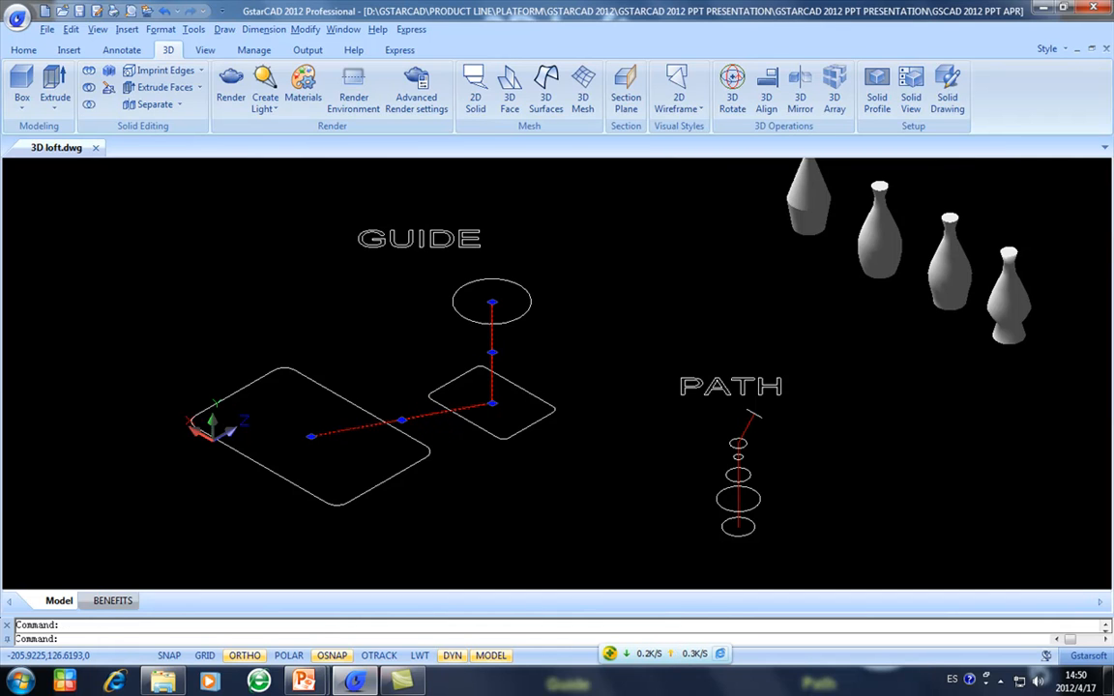
key(Escape)
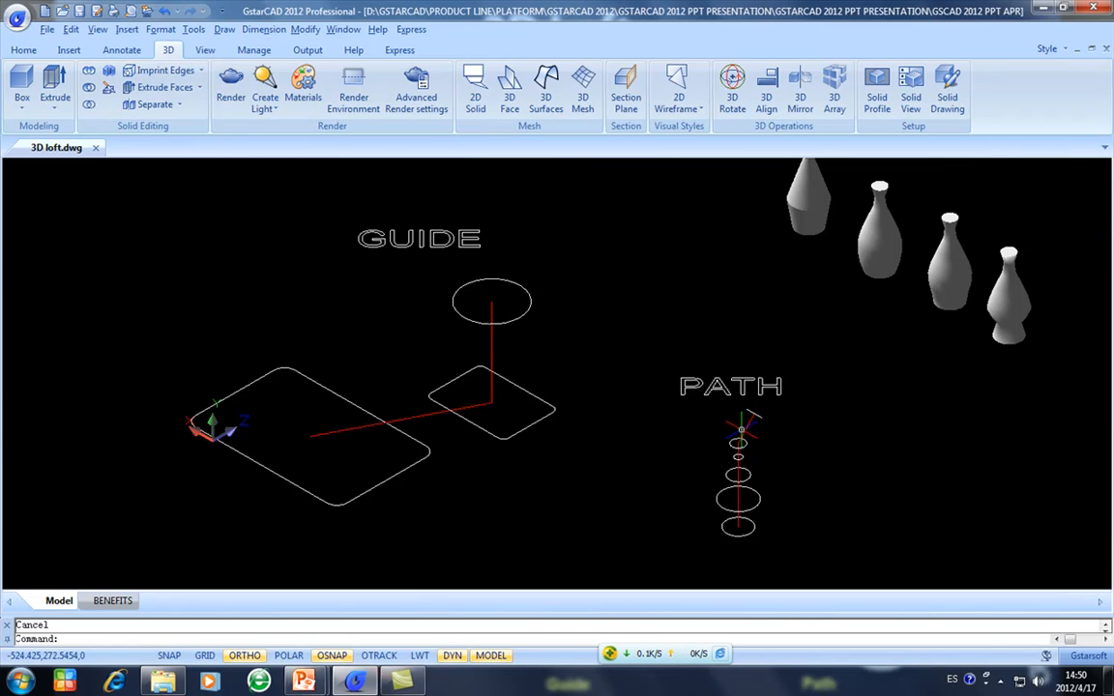
scroll(744, 425, up, 3)
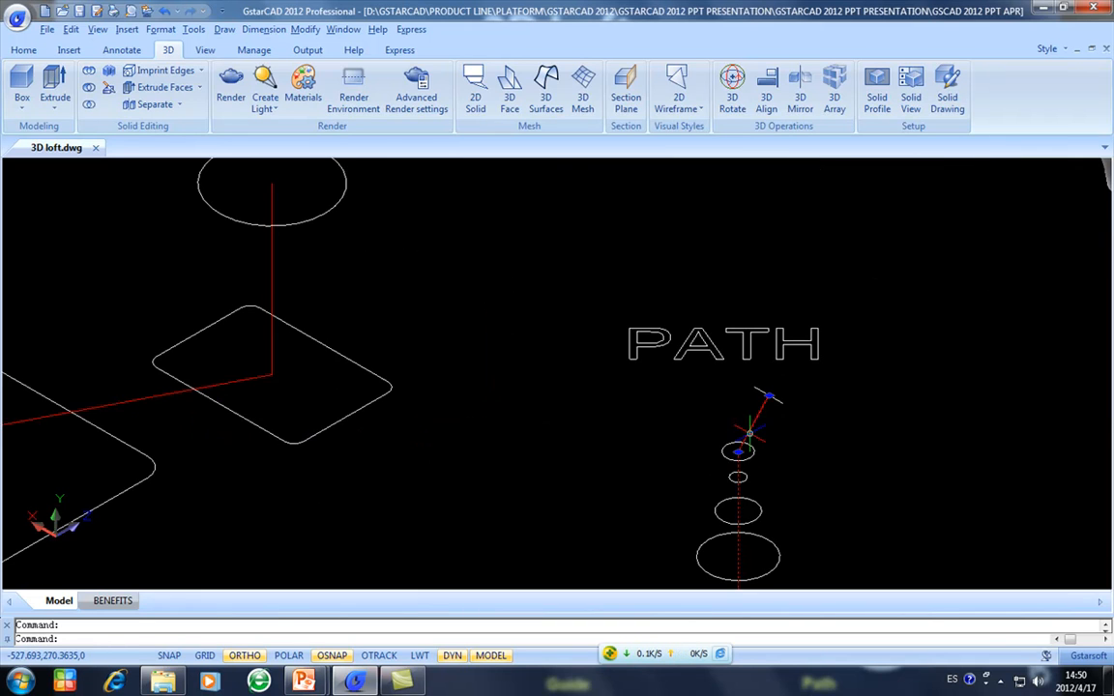
scroll(768, 397, down, 3)
middle_drag(508, 413, 549, 417)
scroll(537, 421, up, 2)
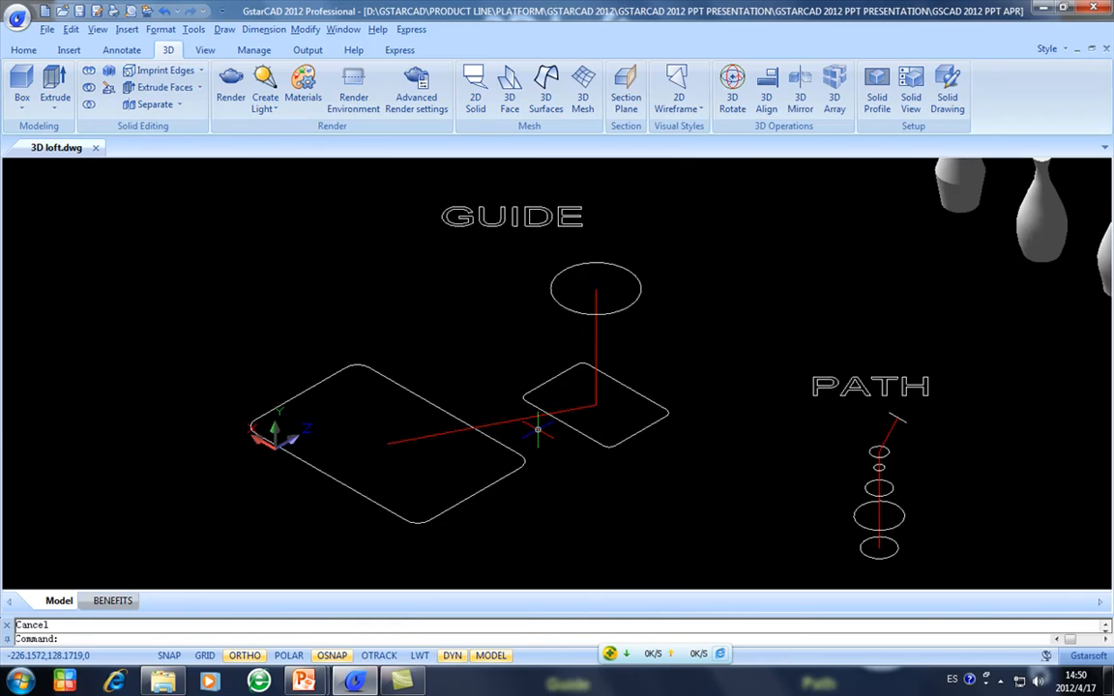
Step: Start a loft in the GUIDE example with the large rounded rectangle, small rounded rectangle and circle as cross sections, in that order
middle_drag(559, 496, 555, 517)
text(LOFT)
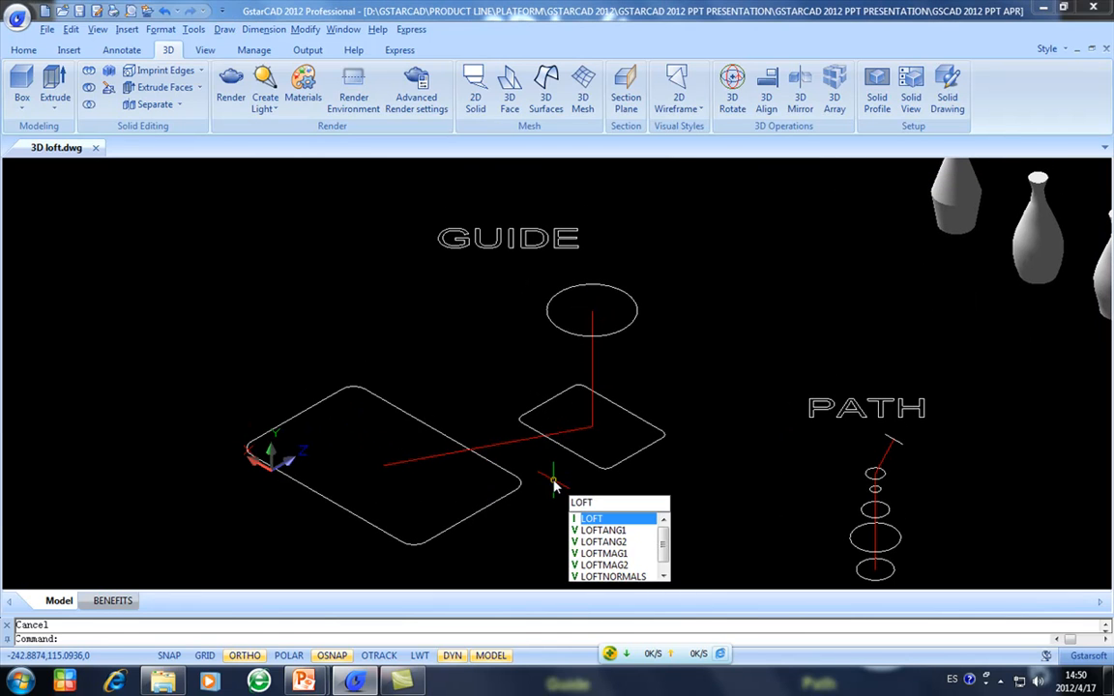
key(Return)
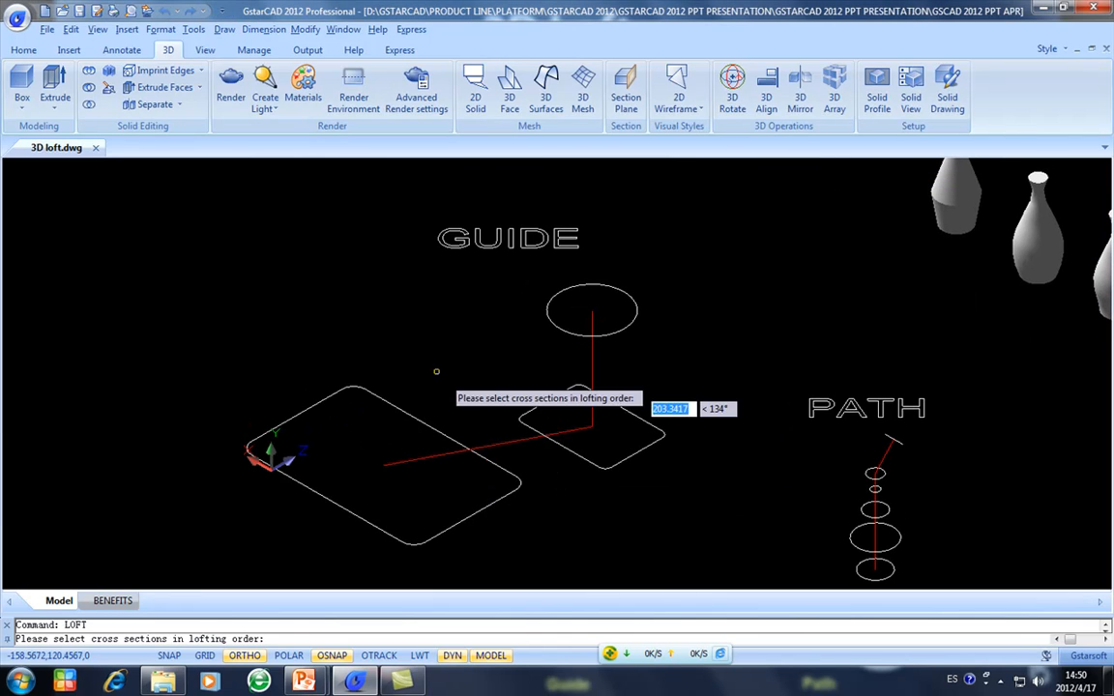
click(437, 433)
click(557, 407)
click(519, 371)
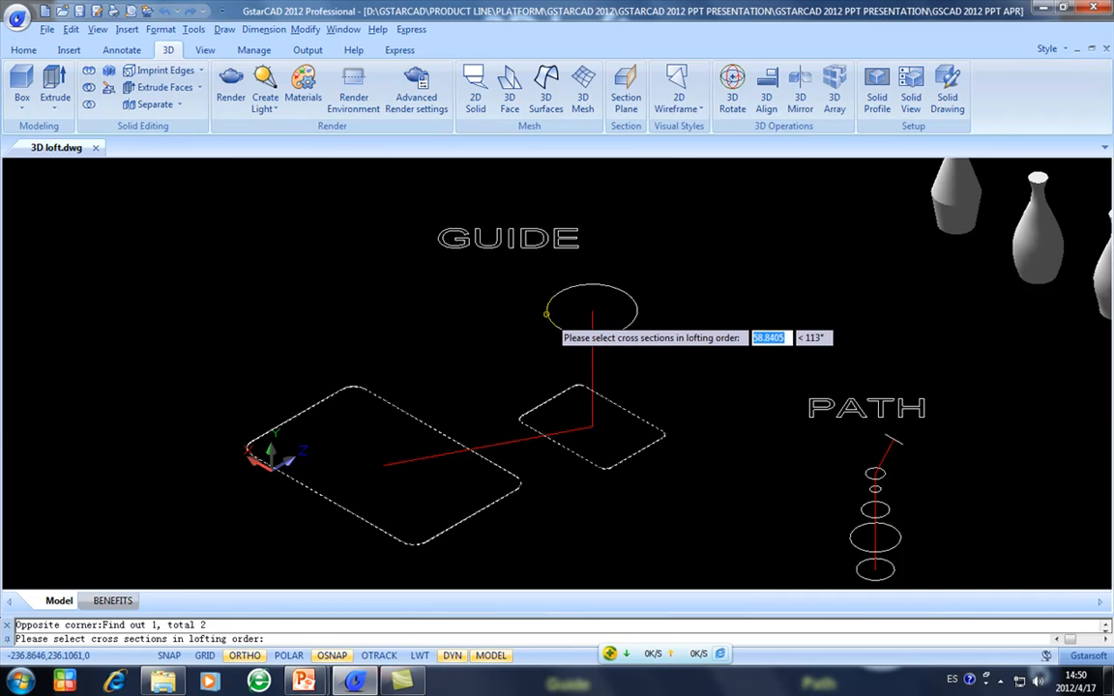
click(547, 311)
key(Return)
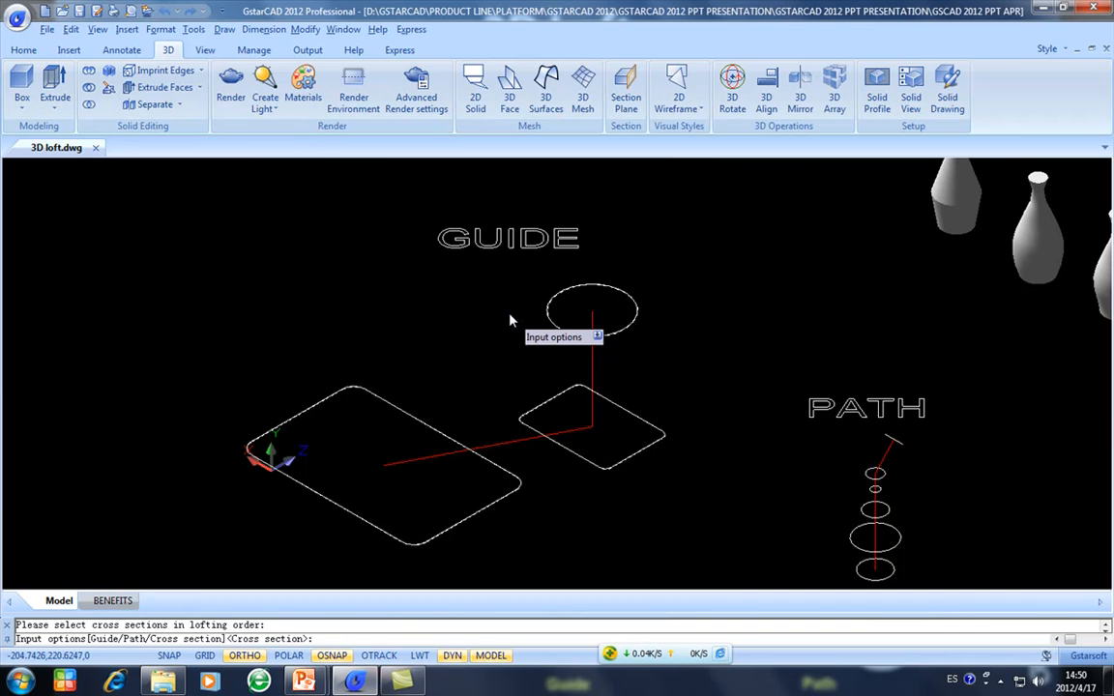
Step: Complete the loft with the Guide option, using the two red lines as guides
text(G)
key(Return)
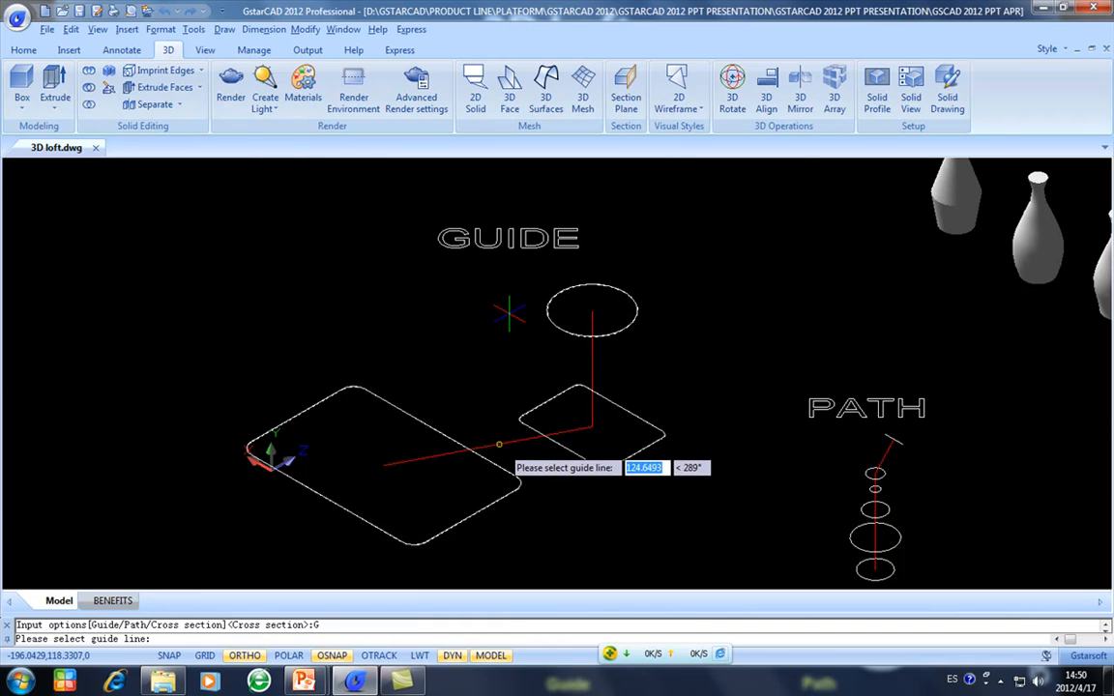
click(500, 441)
click(592, 357)
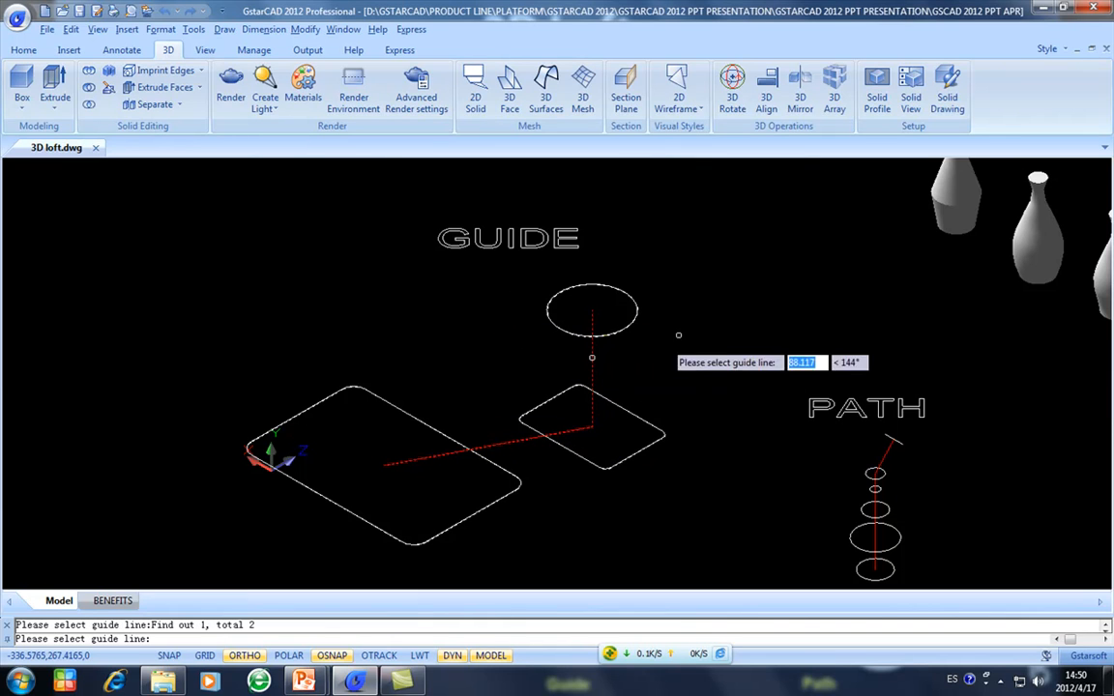
key(Return)
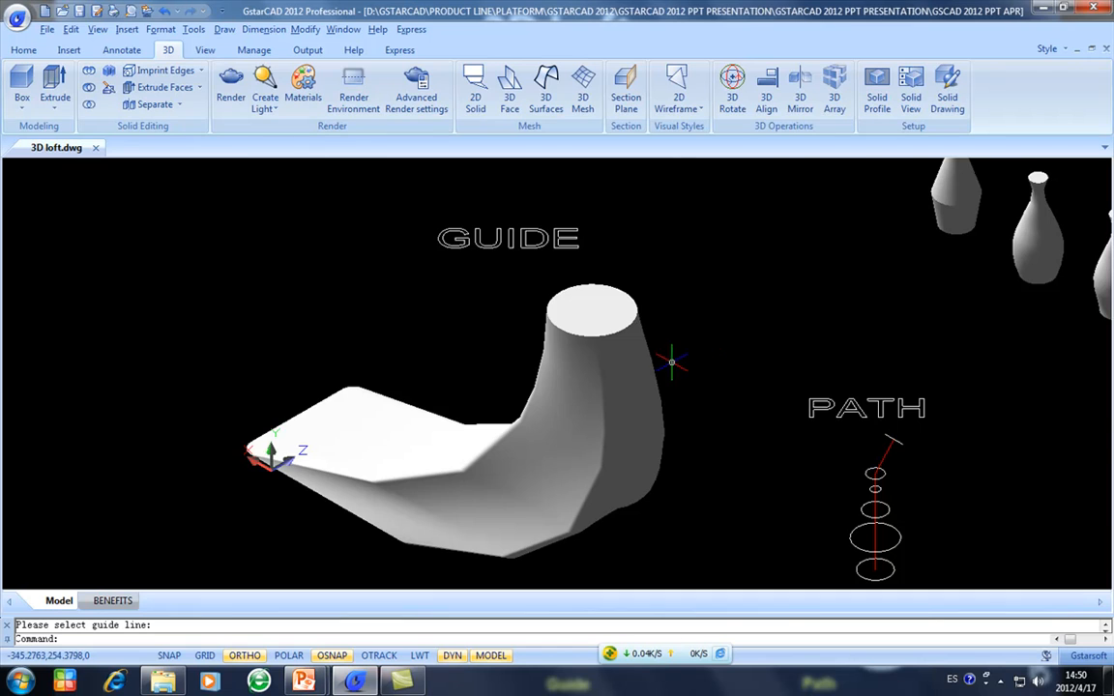
Step: Start a loft in the PATH example with all the circles as cross sections, in order from the base upward
scroll(610, 334, down, 2)
middle_drag(617, 351, 471, 334)
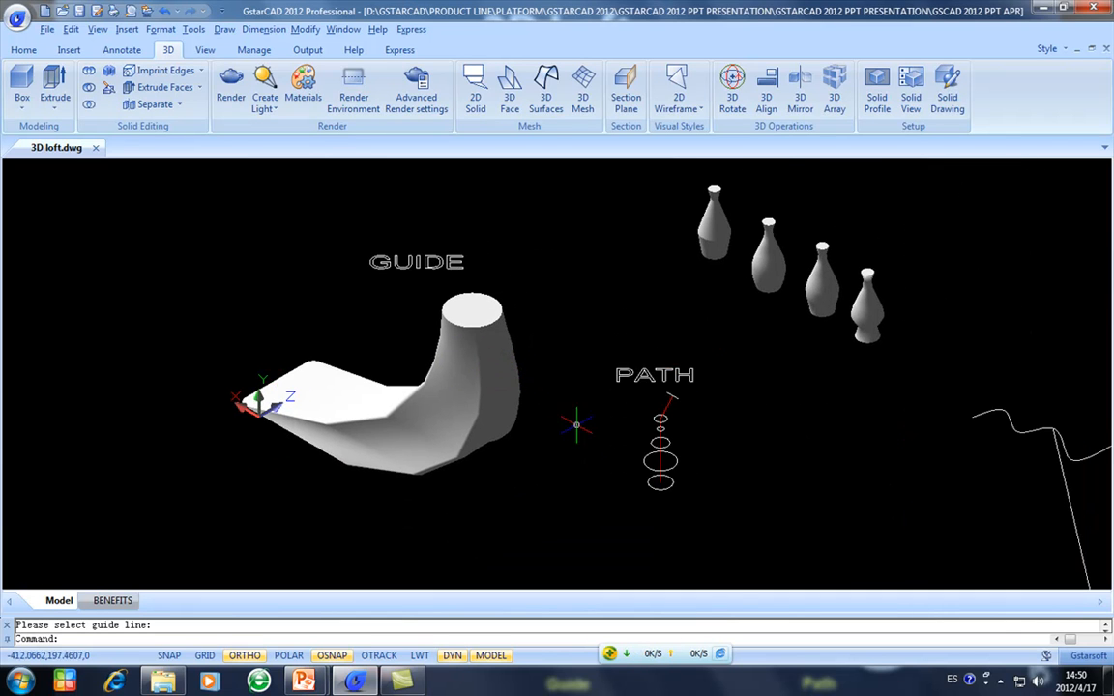
scroll(610, 464, up, 1)
scroll(733, 426, up, 2)
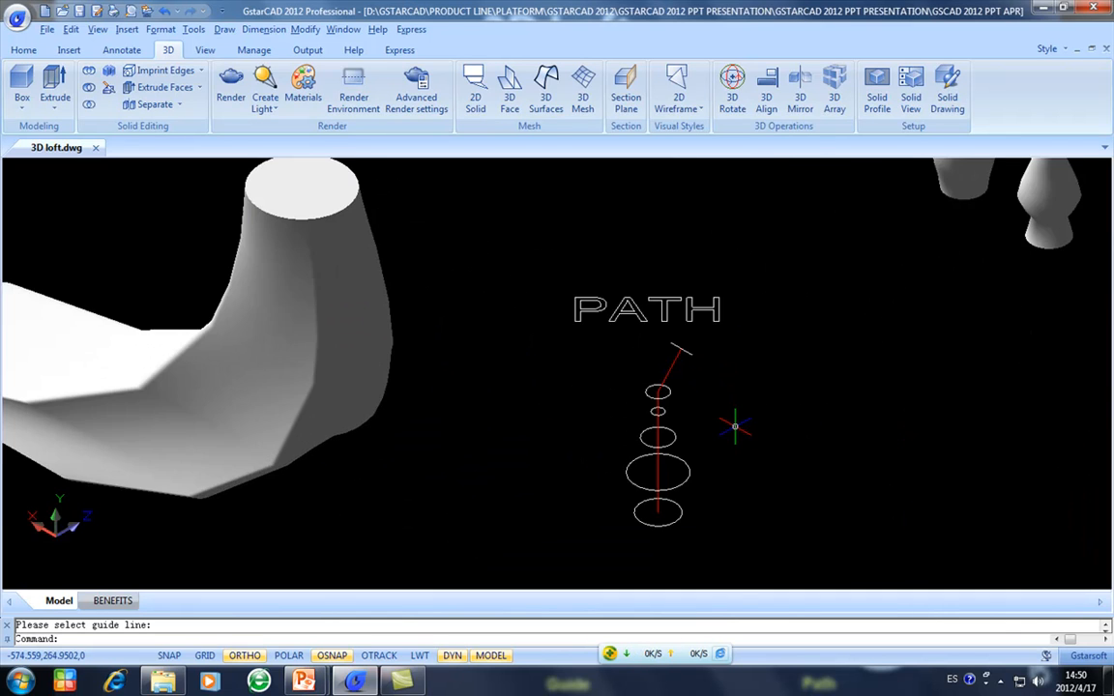
text(loft)
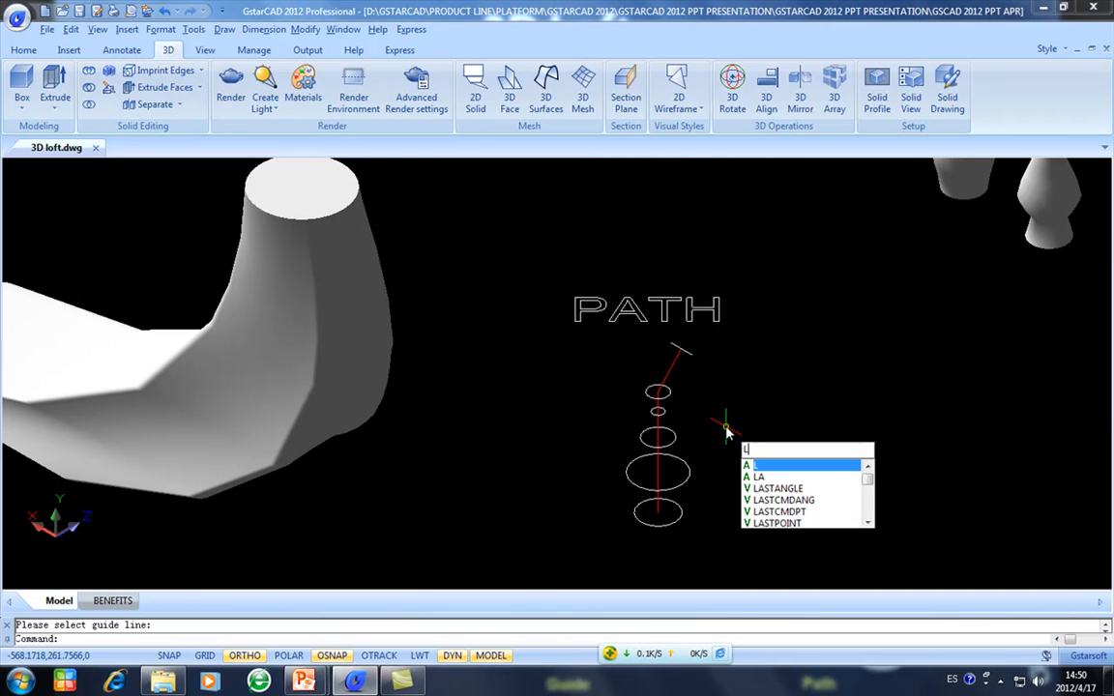
key(Return)
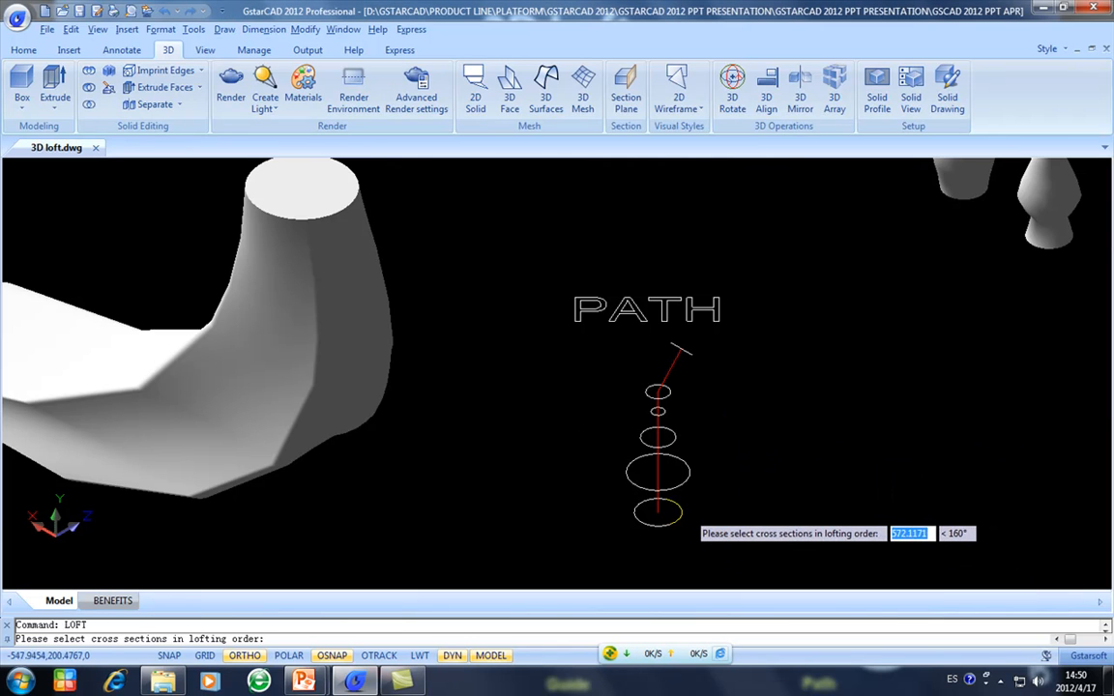
click(695, 527)
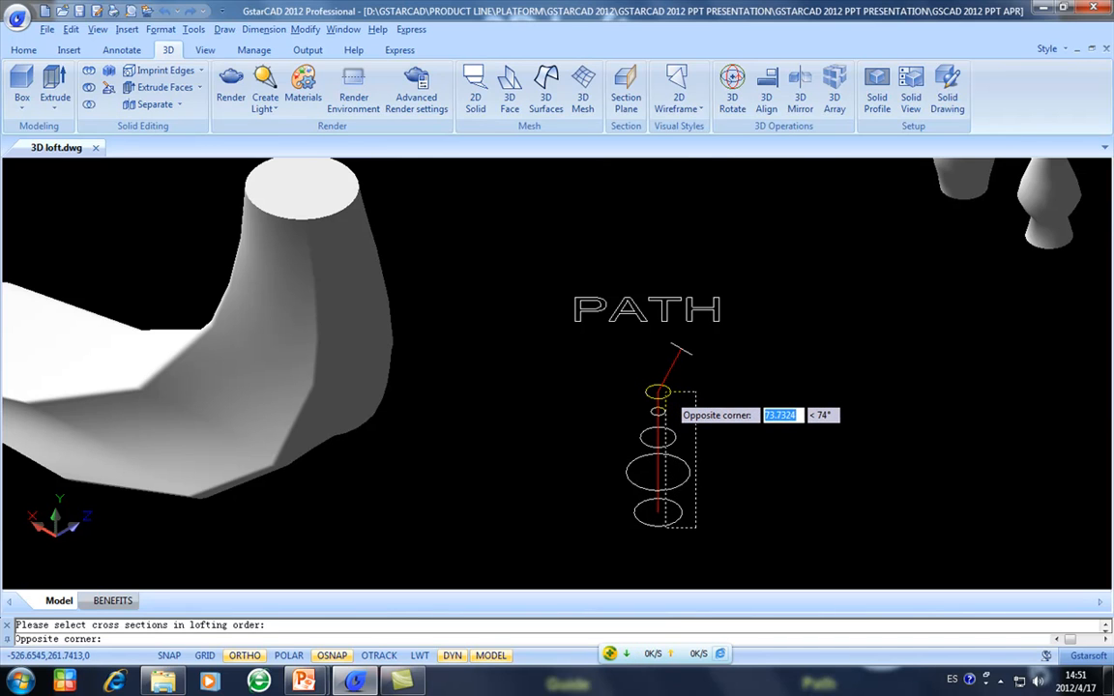
click(658, 392)
key(Return)
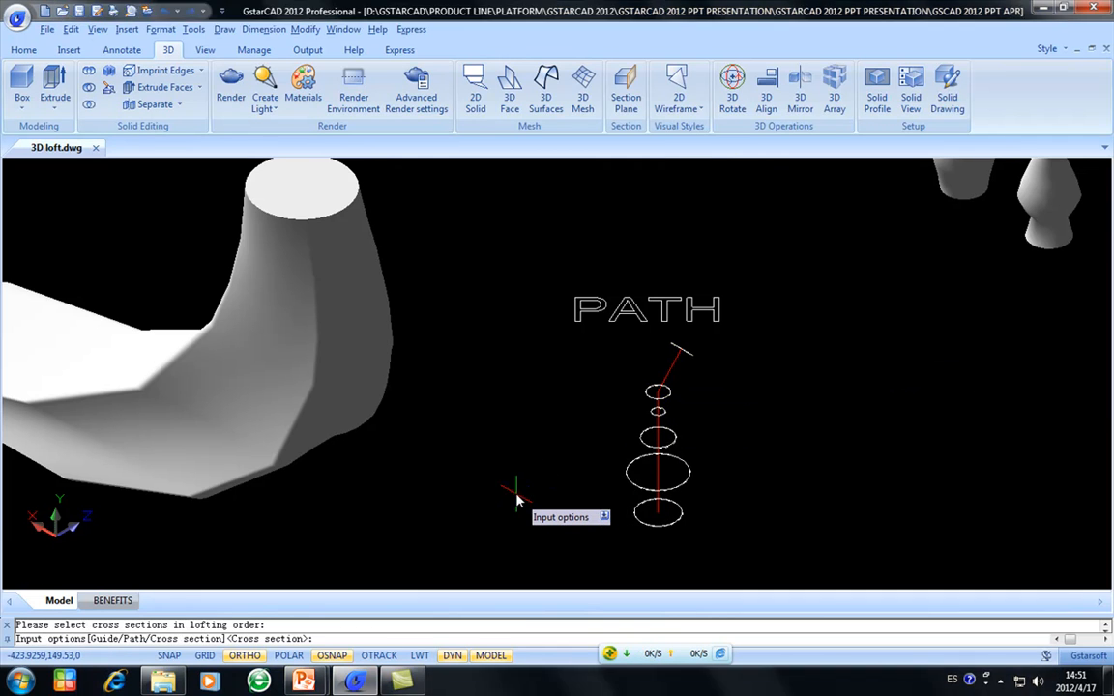
Step: Complete the loft with the Path option, using the bent red line as the path
text(P)
key(Return)
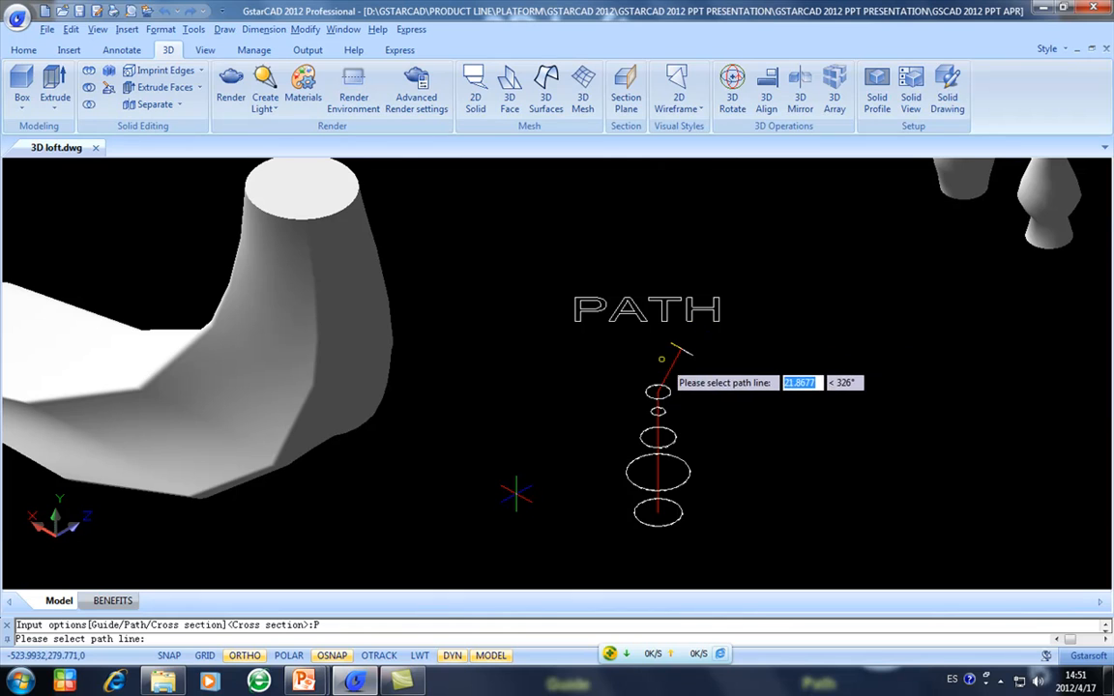
click(680, 350)
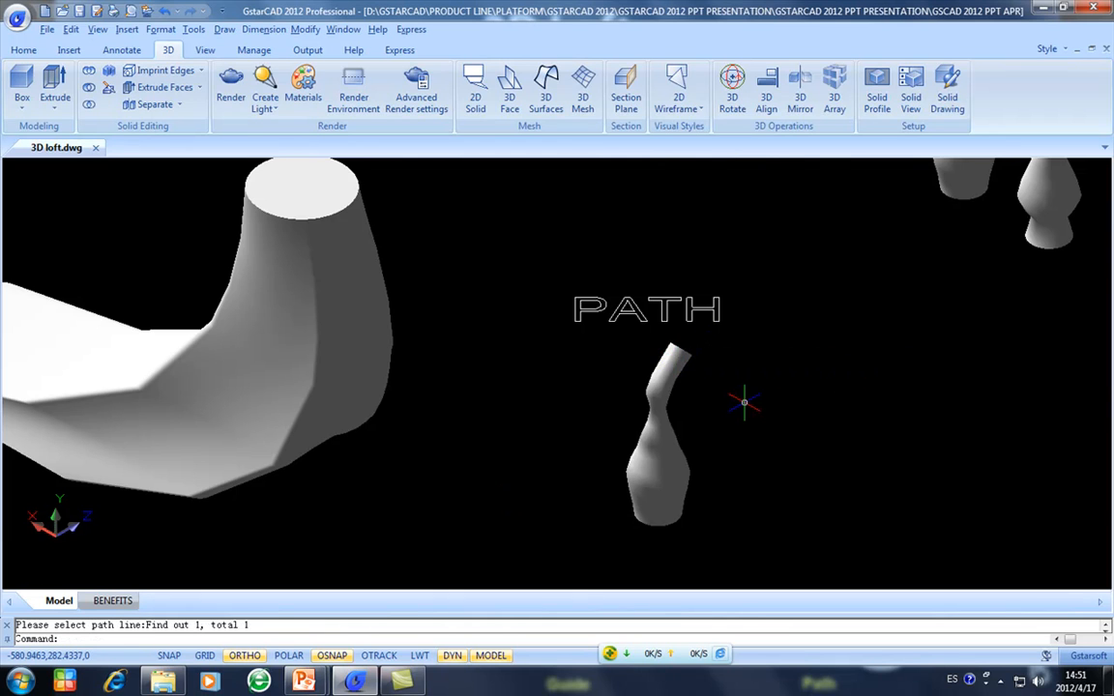
Step: Start a loft with the separate wavy curve and the arc below it as cross sections, leaving out the pair joined by a line
scroll(744, 405, down, 4)
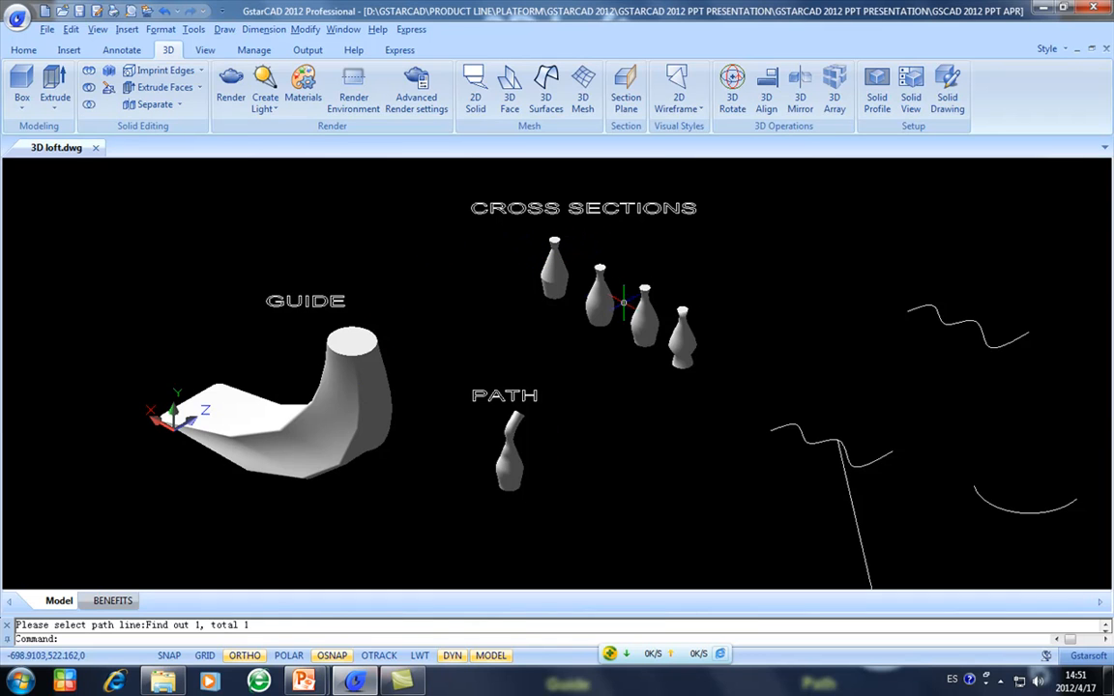
middle_drag(587, 376, 628, 361)
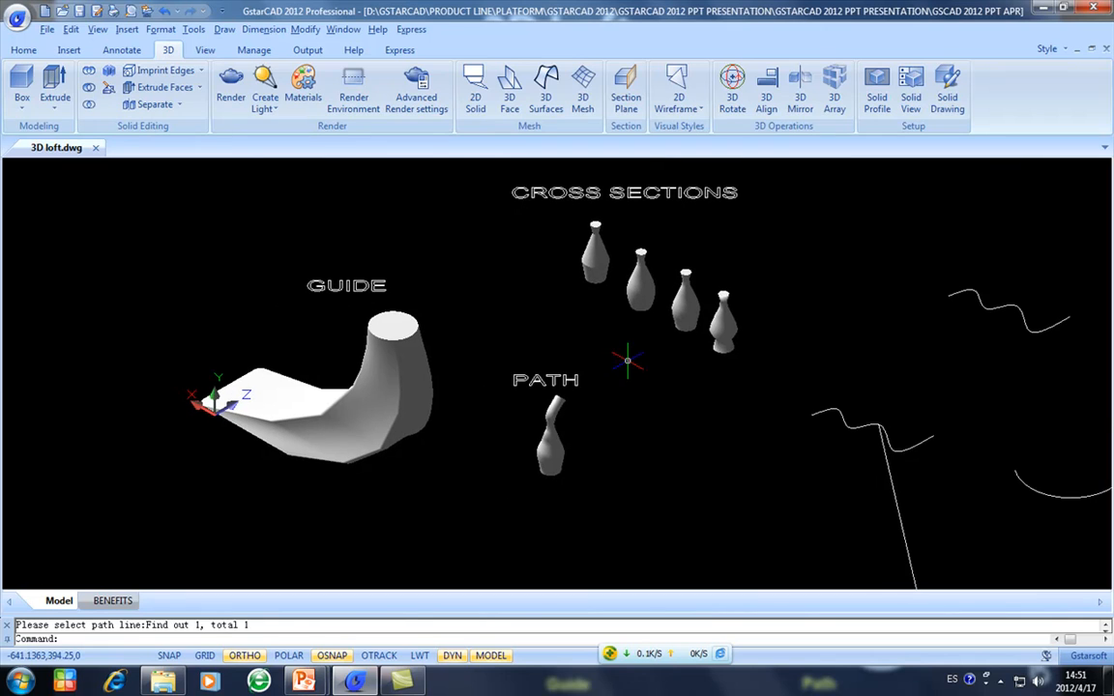
middle_drag(608, 260, 600, 256)
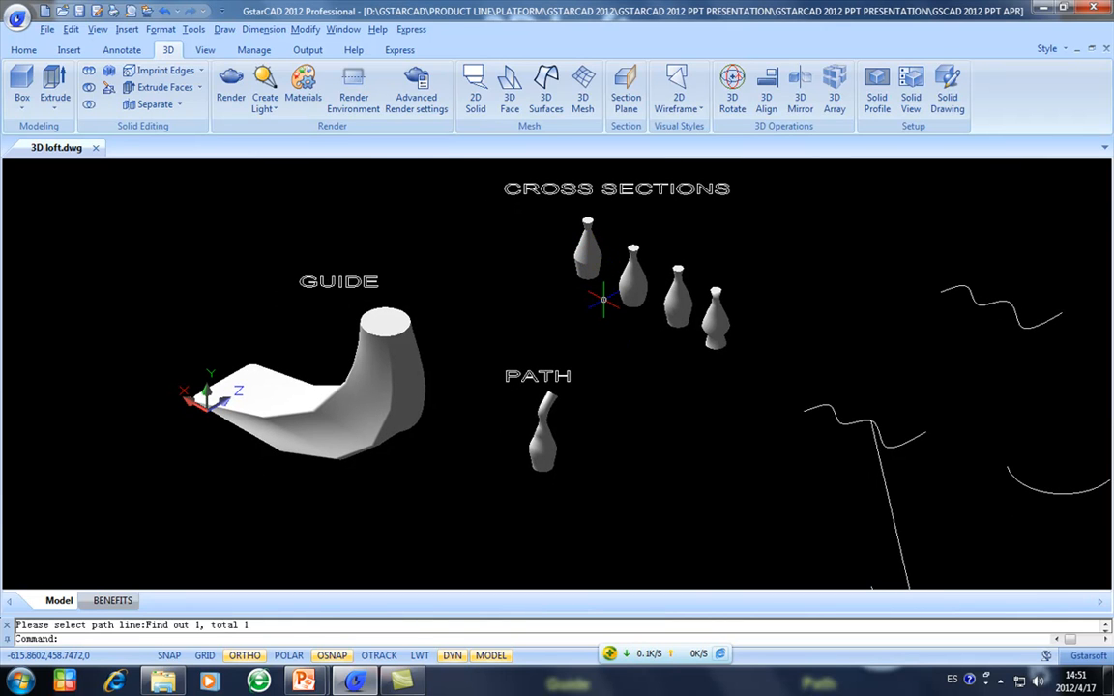
middle_drag(621, 348, 526, 349)
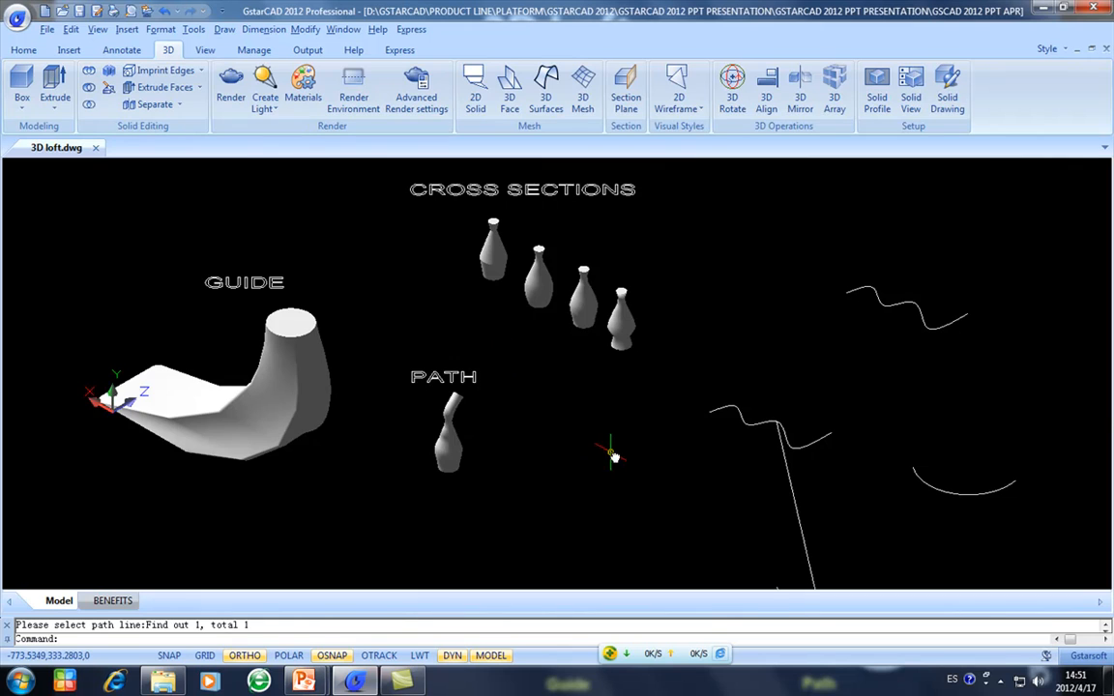
mouse_move(776, 443)
middle_down()
mouse_move(584, 398)
mouse_move(547, 403)
middle_up()
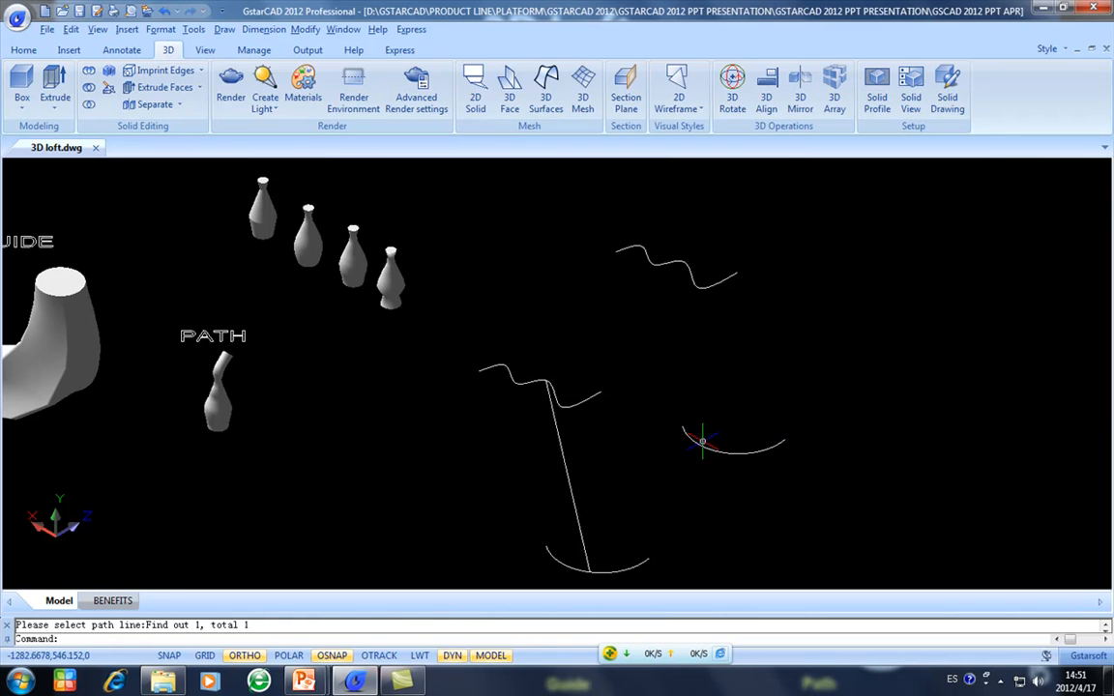
middle_drag(733, 343, 708, 355)
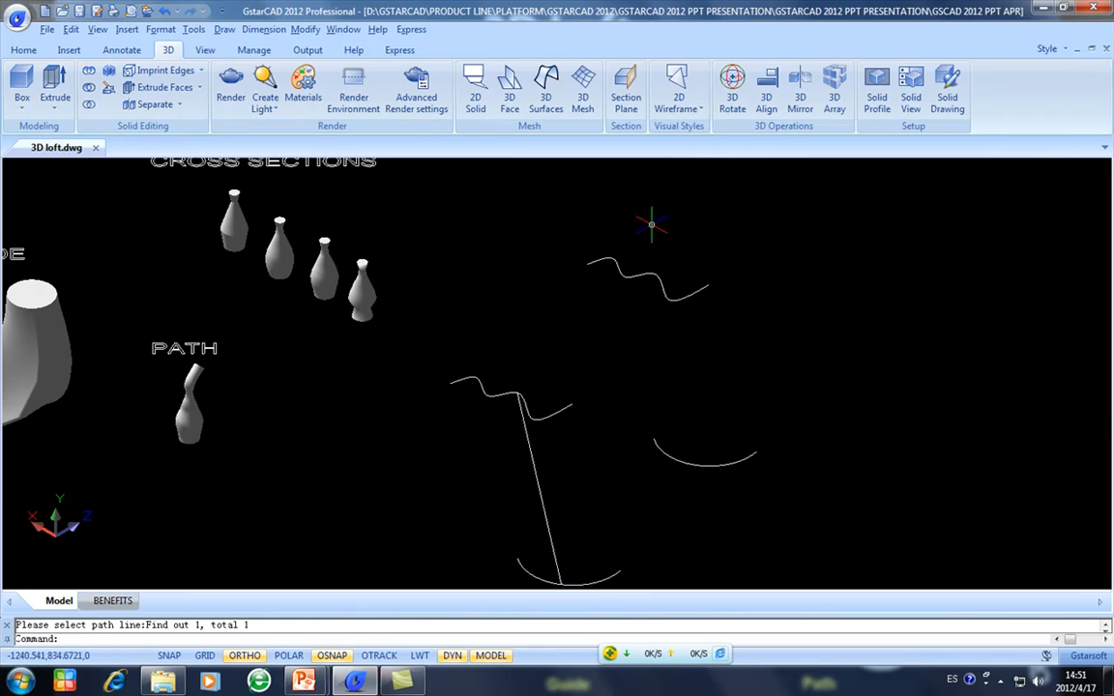
text(LOFT)
key(Return)
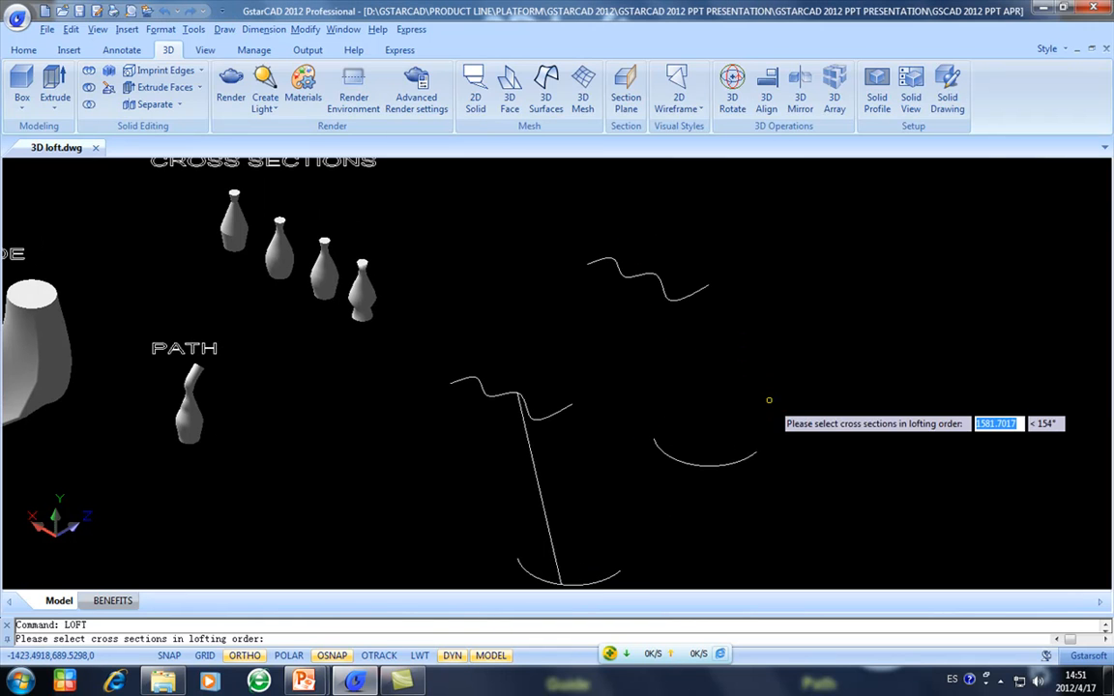
click(713, 345)
click(629, 193)
click(665, 427)
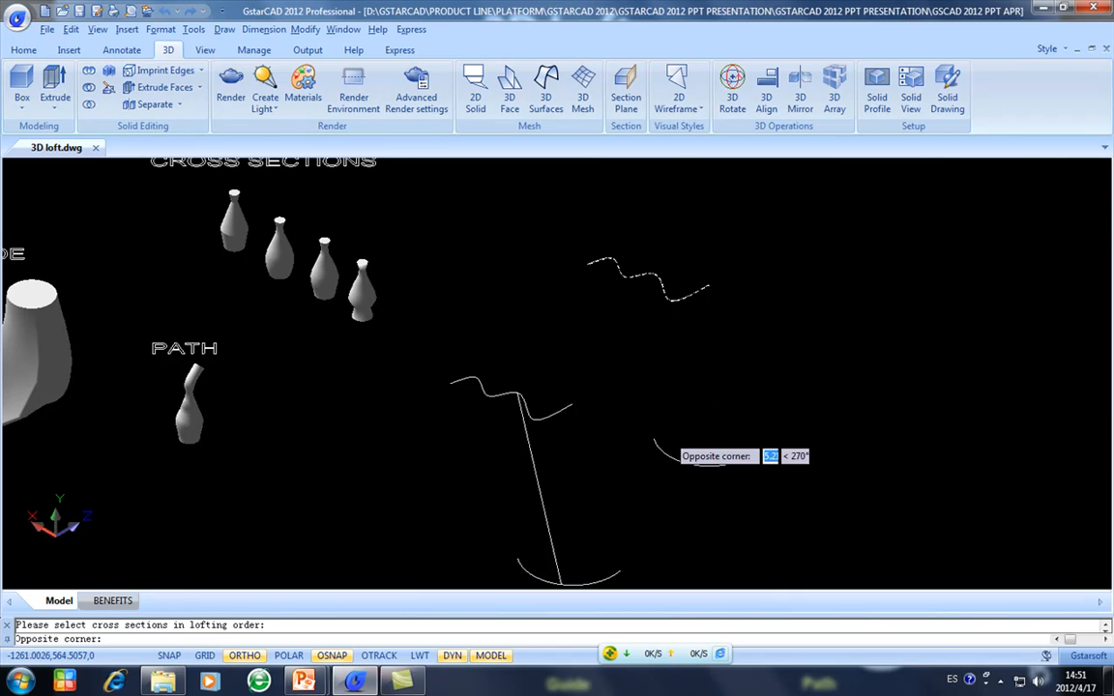
click(620, 499)
key(Return)
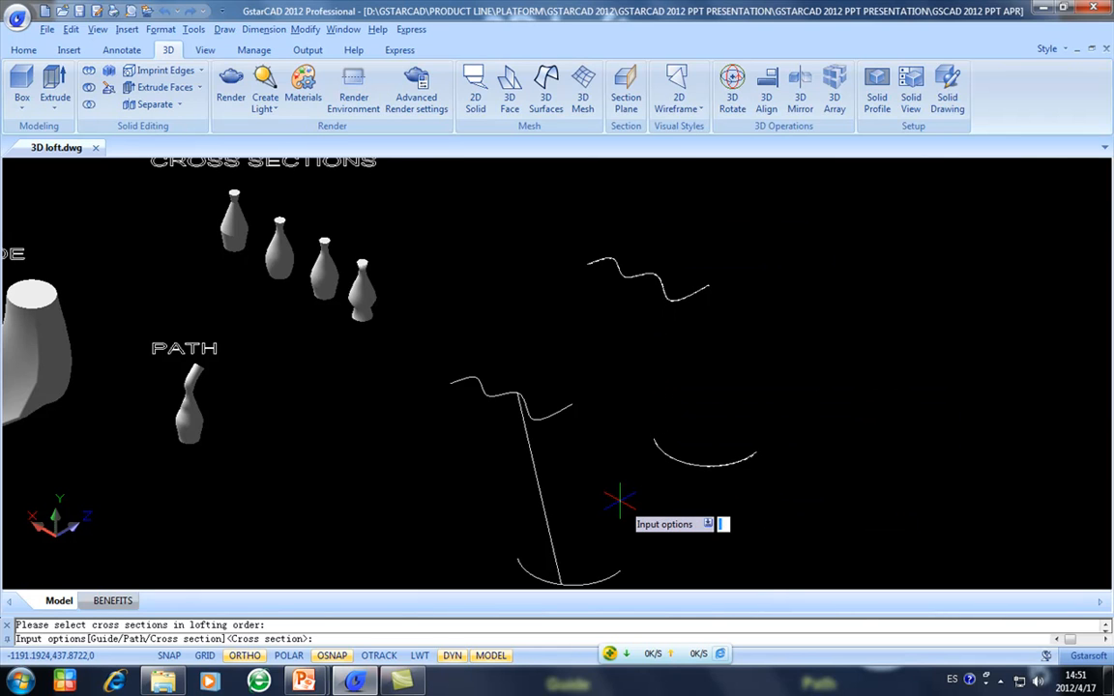
Step: Complete the loft as a surface with the Cross section option and Ruled surface control
text(c)
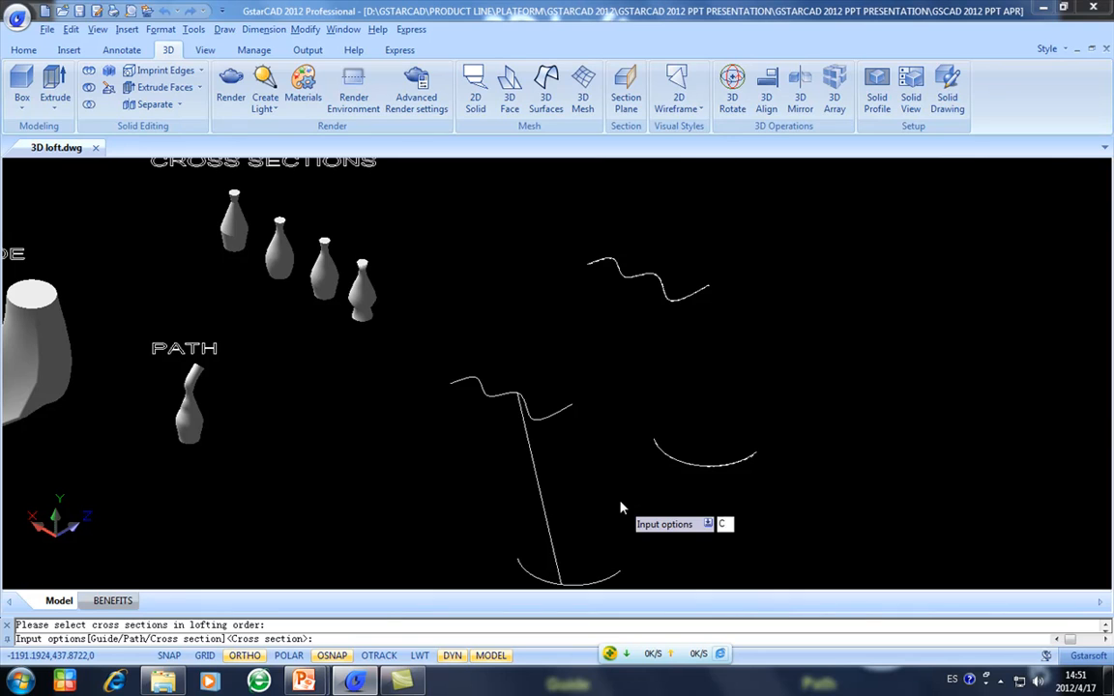
key(Return)
click(462, 231)
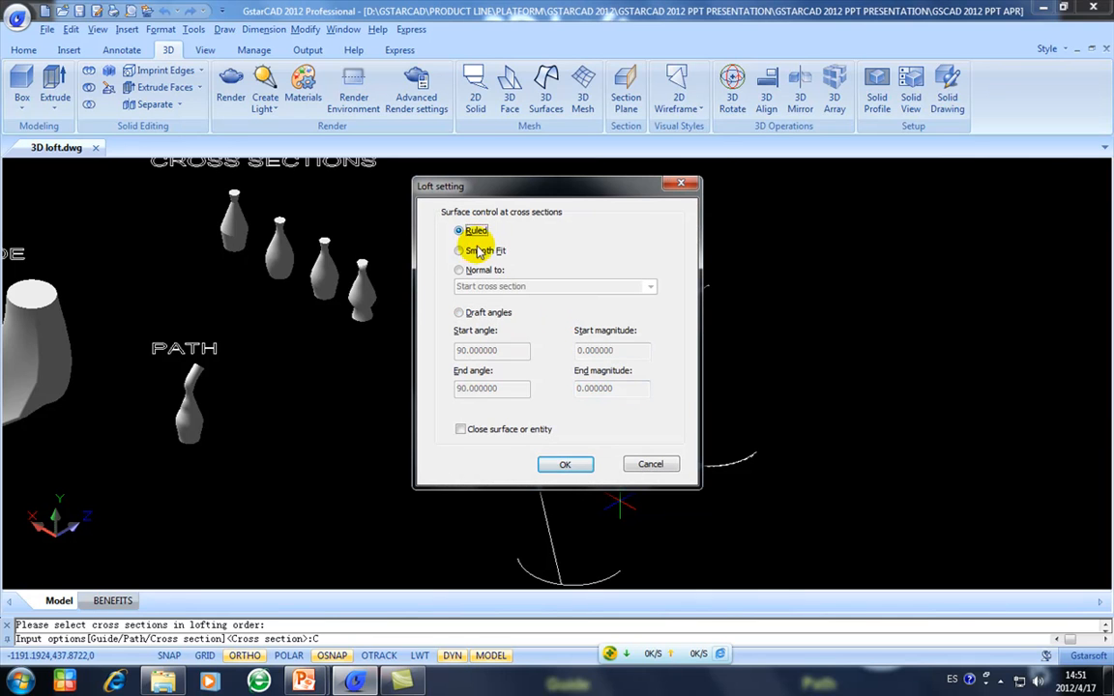
click(559, 467)
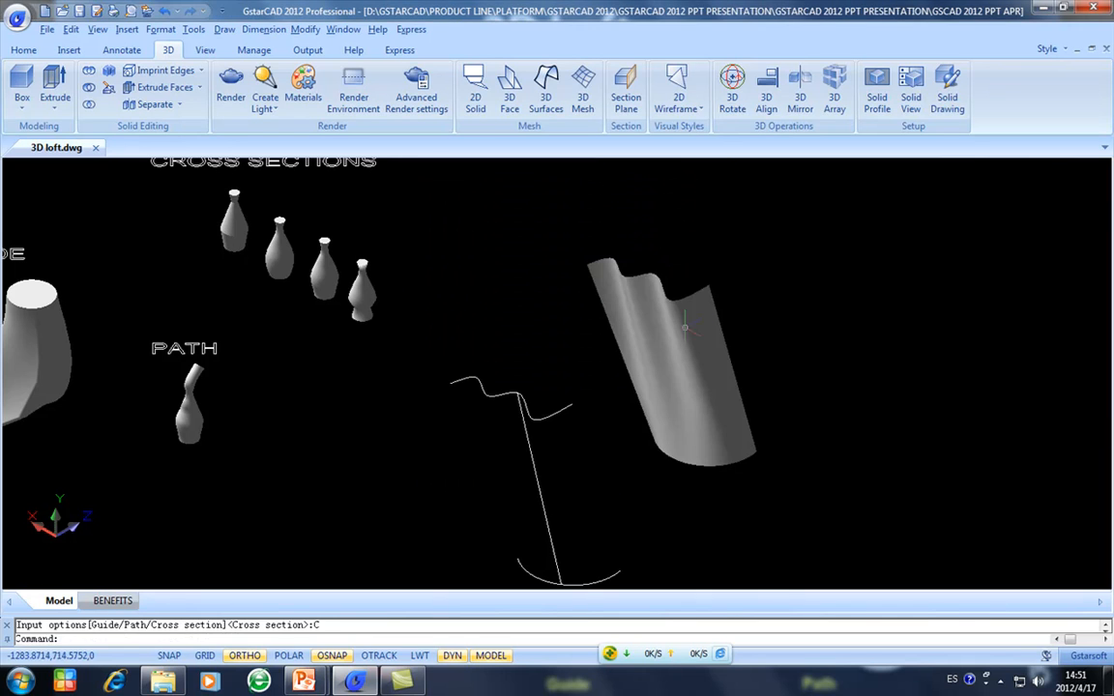
Step: Compare the lofted surface with the fourth bottle by selecting each one and clearing the selection
middle_drag(722, 324, 707, 386)
click(619, 343)
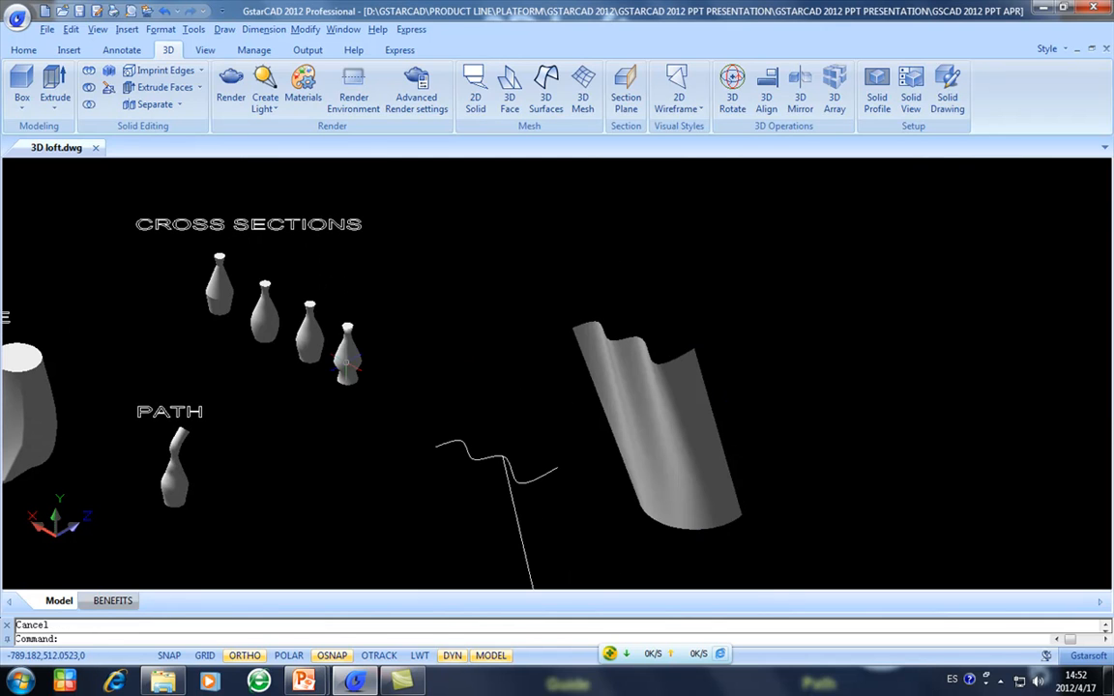
key(Escape)
click(348, 353)
key(Escape)
Step: Start a loft with the remaining wavy curve and arc, joined by a straight line, as cross sections
mouse_move(519, 353)
middle_down()
mouse_move(541, 253)
mouse_move(540, 288)
middle_up()
scroll(534, 248, down, 2)
text(LOFT)
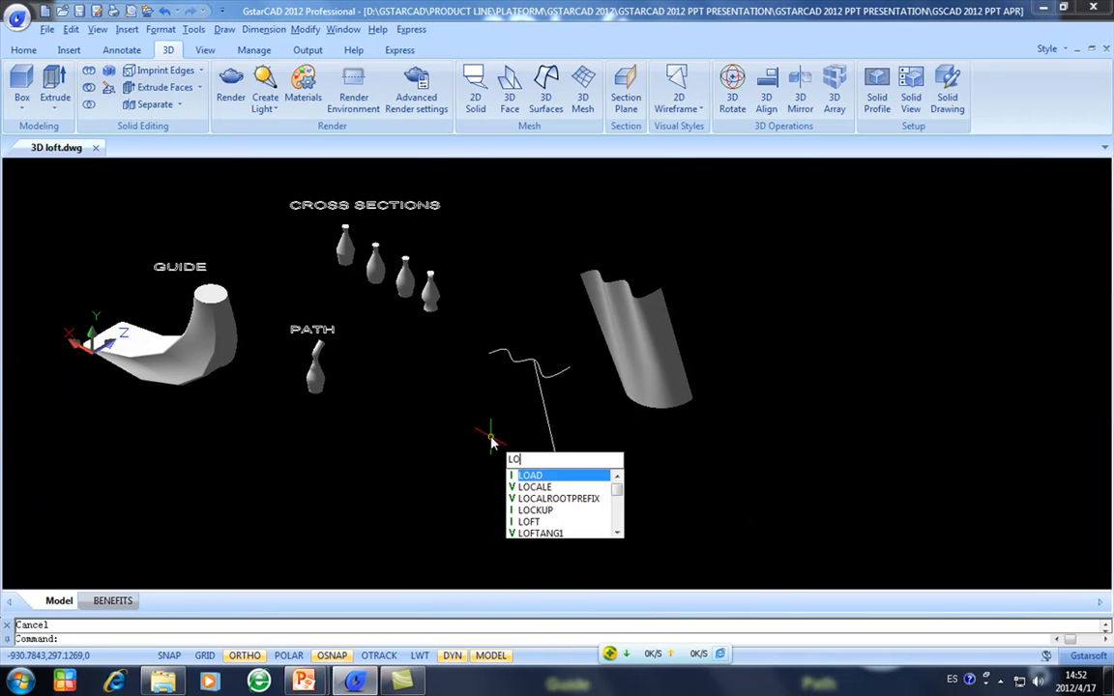
key(Return)
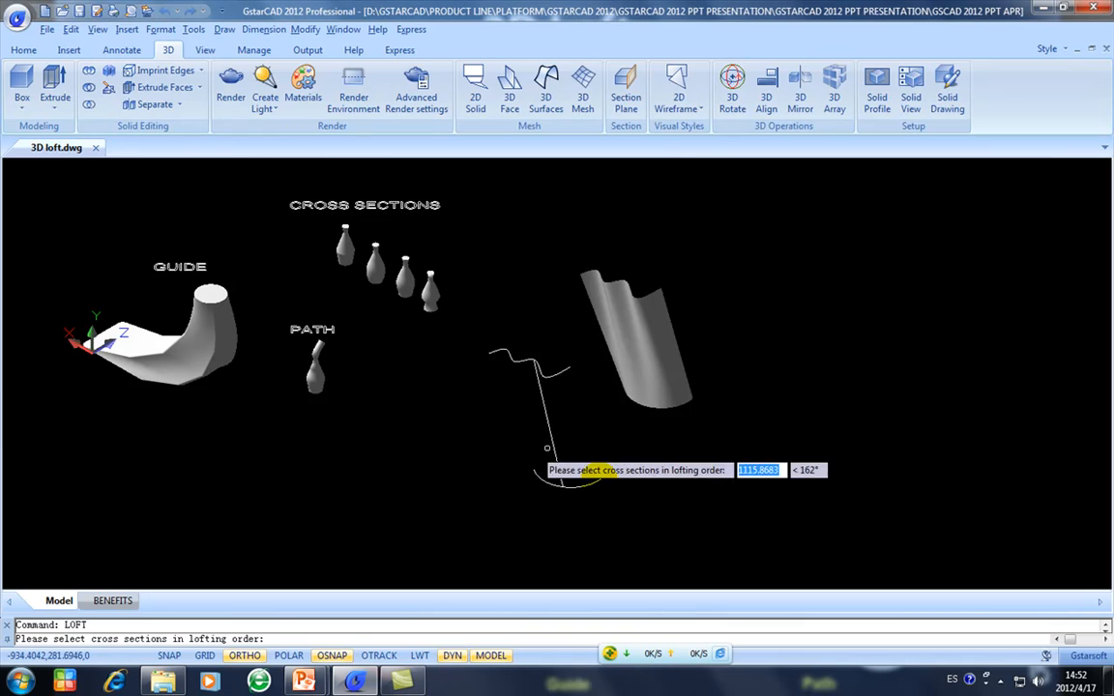
click(576, 389)
click(550, 350)
key(Return)
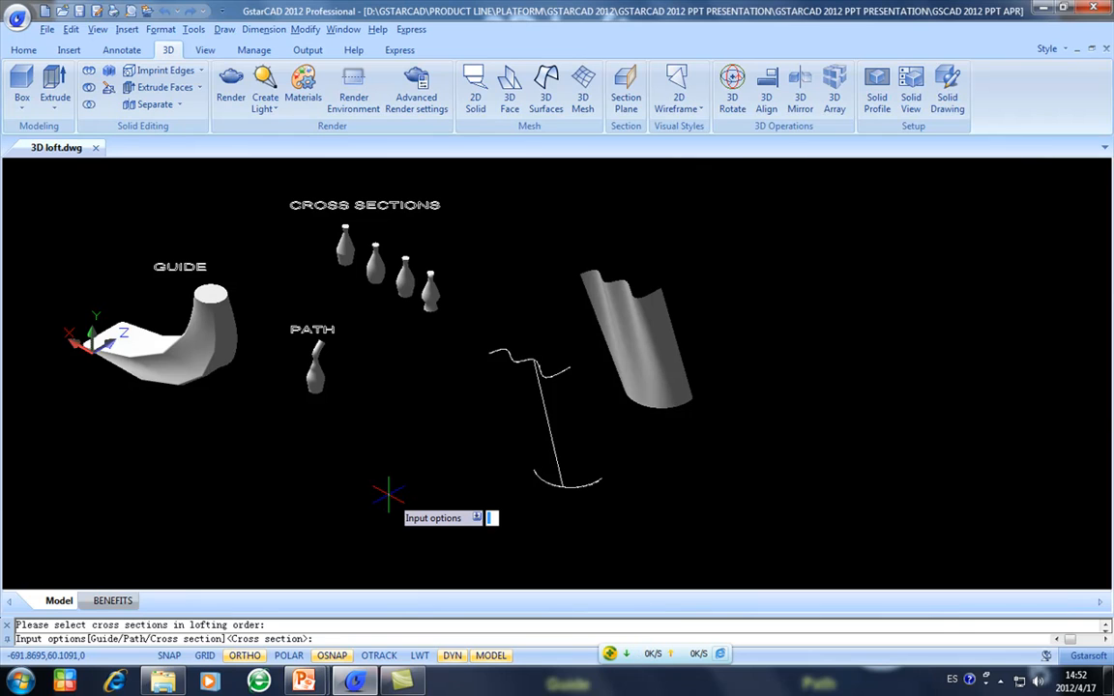
Step: Complete the loft with the Guide option, using the straight connecting line as the guide, and leave nothing selected
text(G)
key(Return)
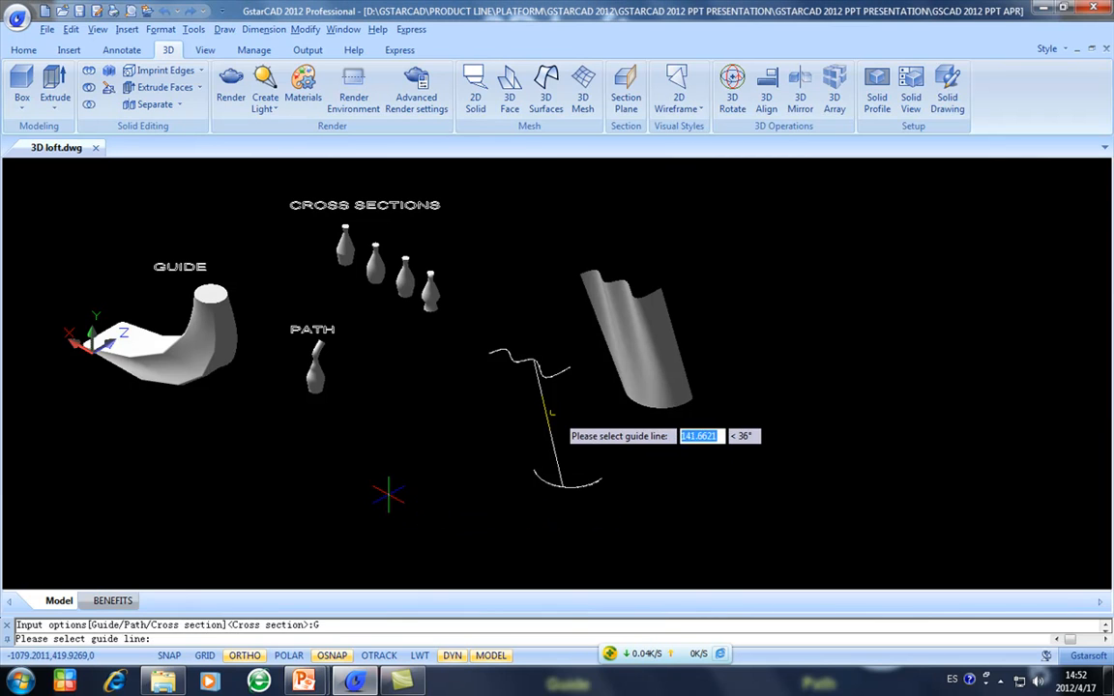
click(547, 413)
key(Return)
click(544, 407)
click(663, 331)
key(Escape)
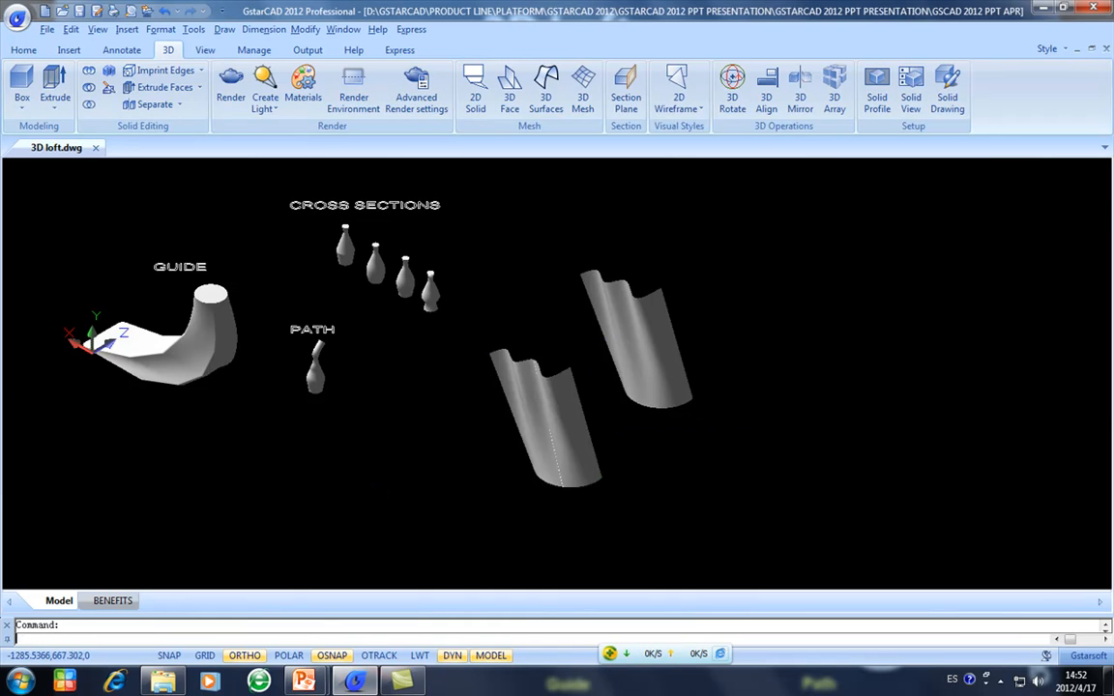
Step: Examine the finished CROSS SECTIONS, GUIDE and PATH solids and the two lofted surfaces, both close up and together
middle_drag(580, 348, 666, 378)
middle_drag(483, 384, 503, 394)
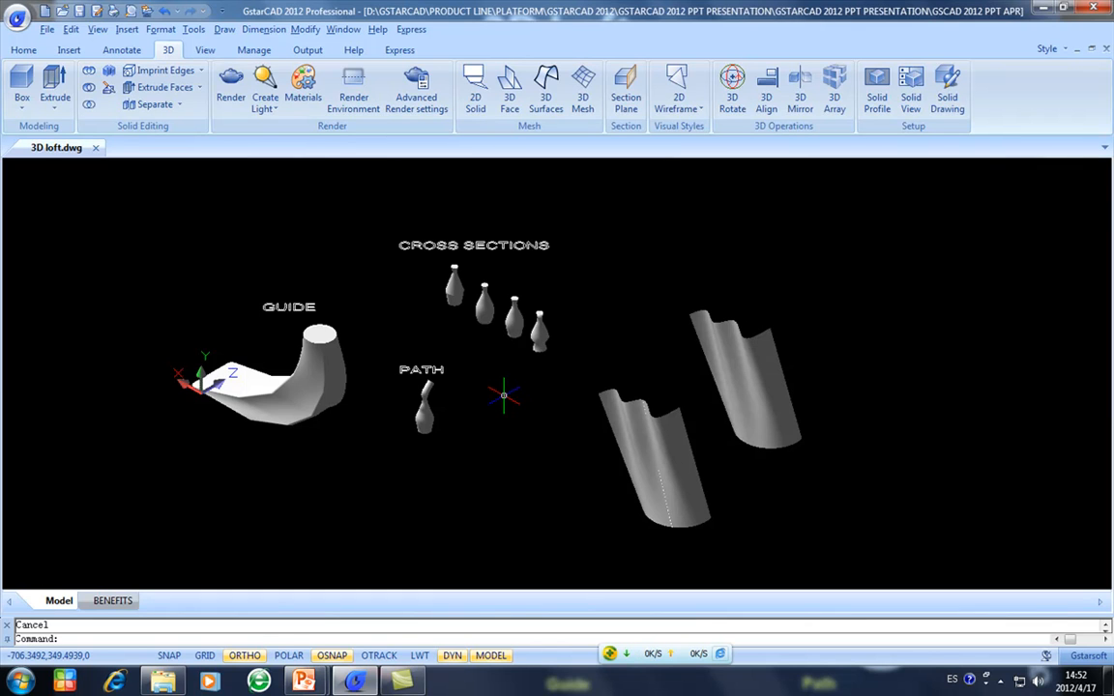
middle_drag(471, 325, 472, 333)
scroll(472, 333, up, 3)
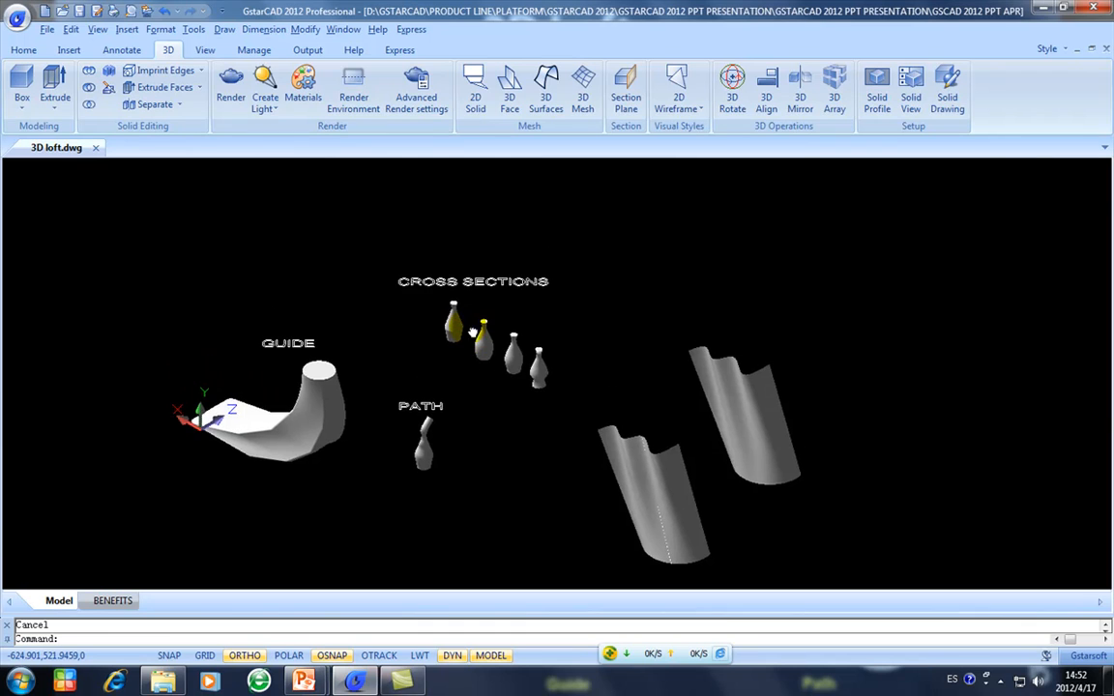
scroll(497, 364, down, 1)
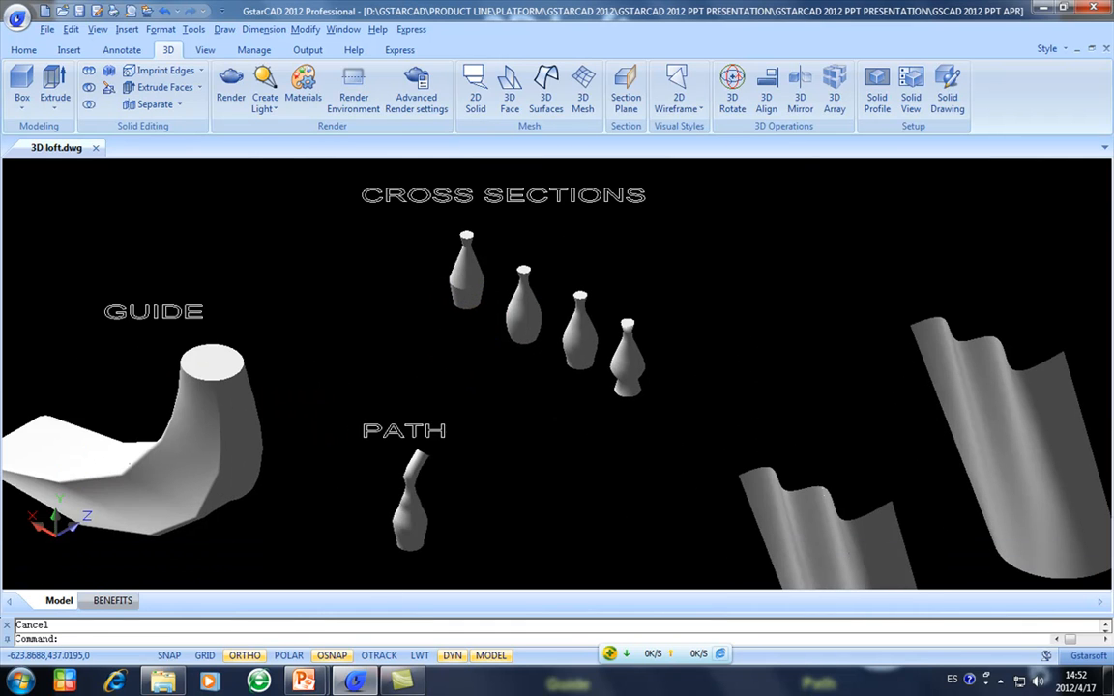
scroll(430, 384, down, 1)
scroll(497, 339, up, 2)
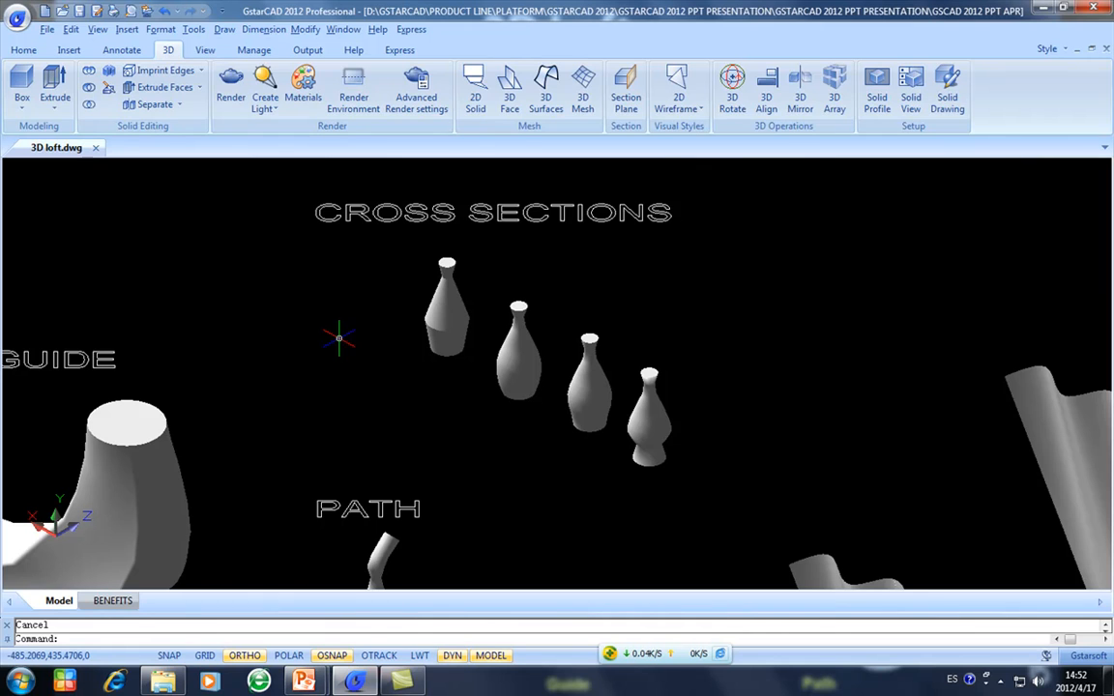
scroll(339, 339, down, 3)
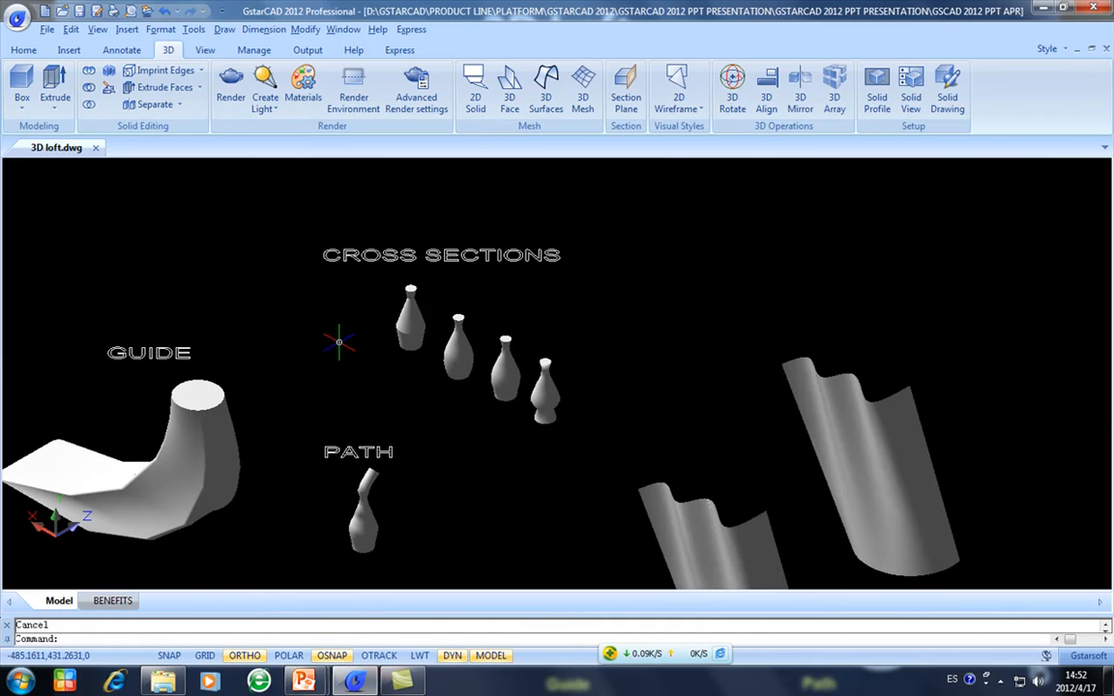
middle_drag(350, 385, 383, 337)
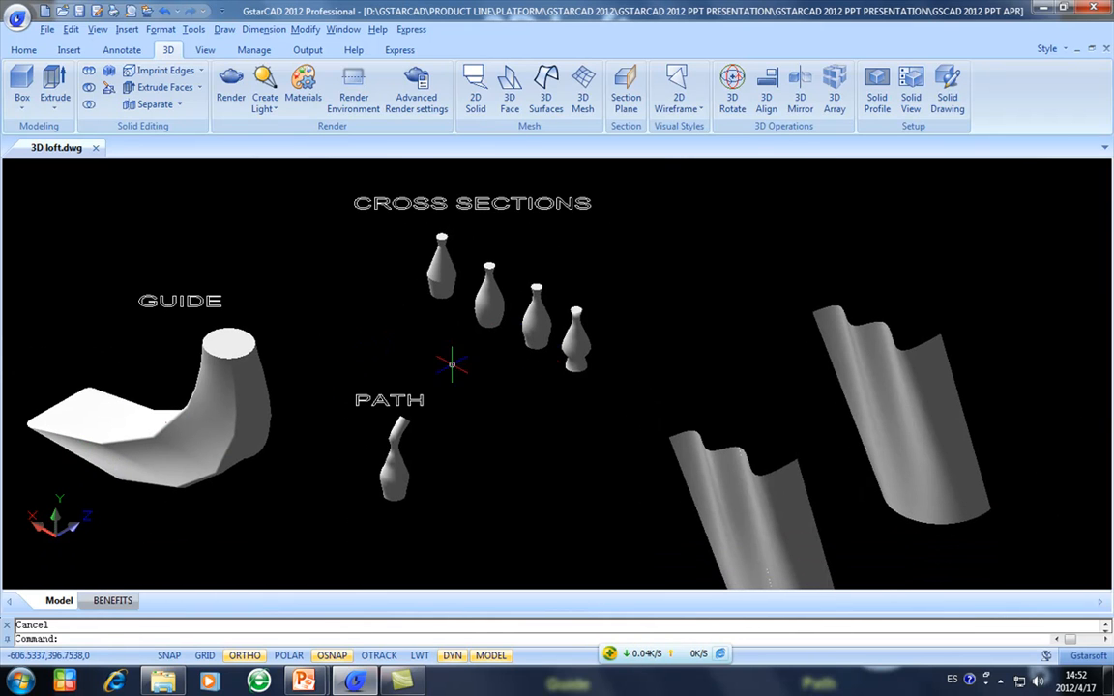
scroll(379, 435, up, 2)
scroll(406, 450, up, 2)
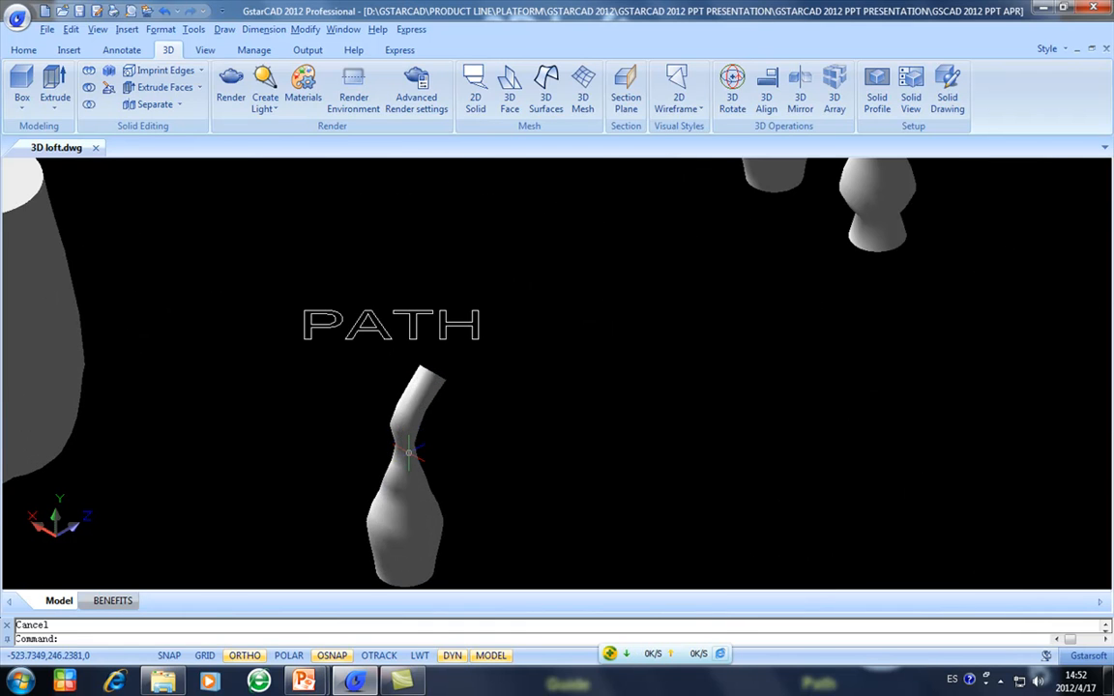
scroll(408, 452, up, 1)
scroll(408, 445, down, 3)
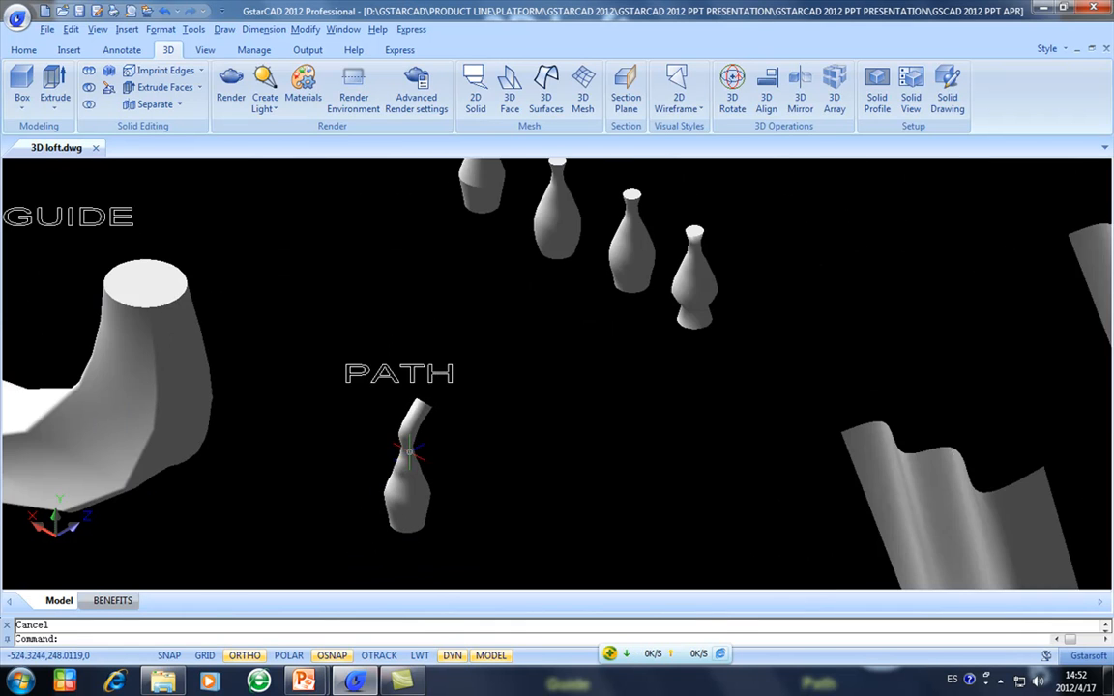
scroll(457, 408, down, 3)
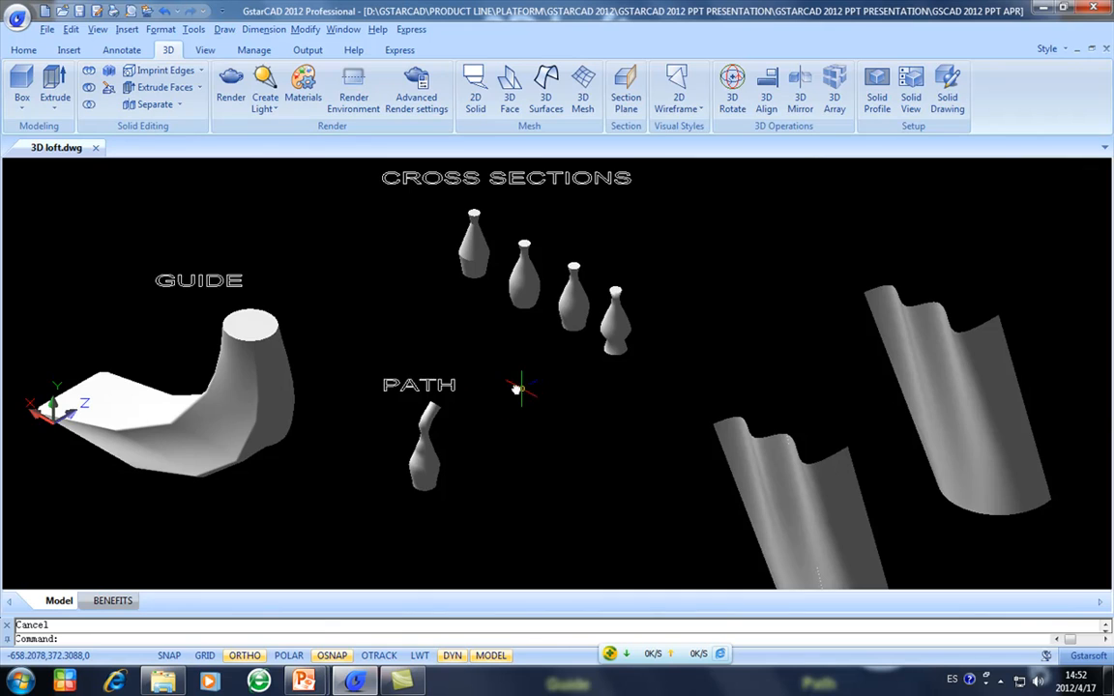
scroll(518, 386, down, 1)
scroll(509, 386, down, 4)
middle_drag(510, 386, 488, 414)
scroll(502, 398, up, 3)
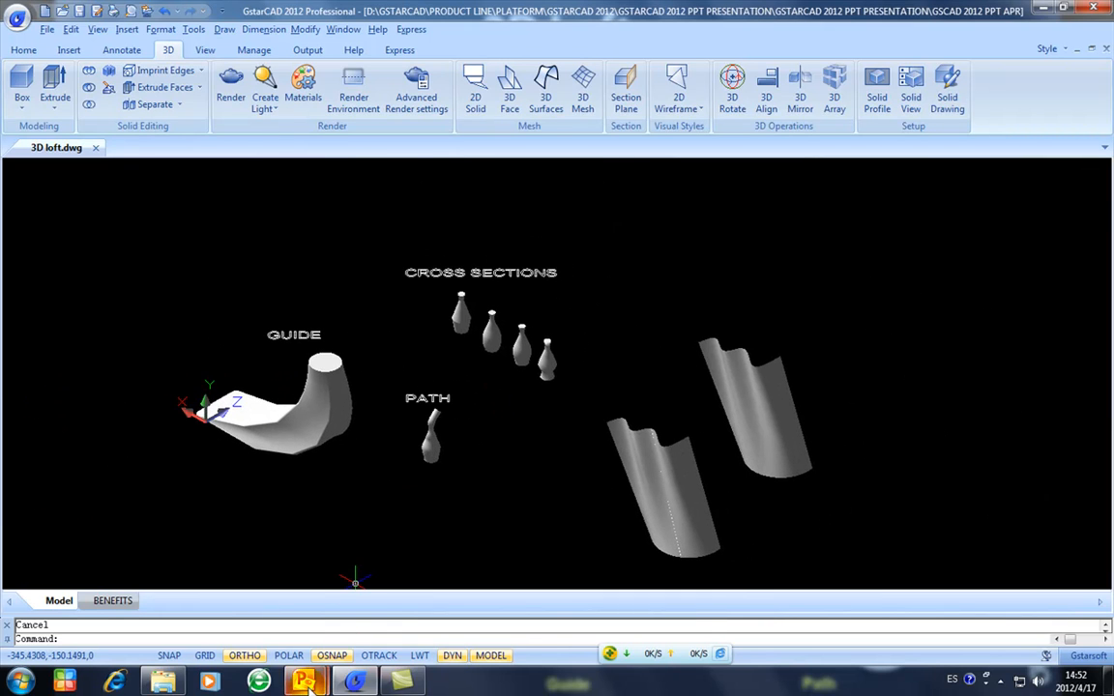
Step: Switch to the PowerPoint slide show and advance past the 3D Loft slide
mouse_move(307, 684)
click(338, 543)
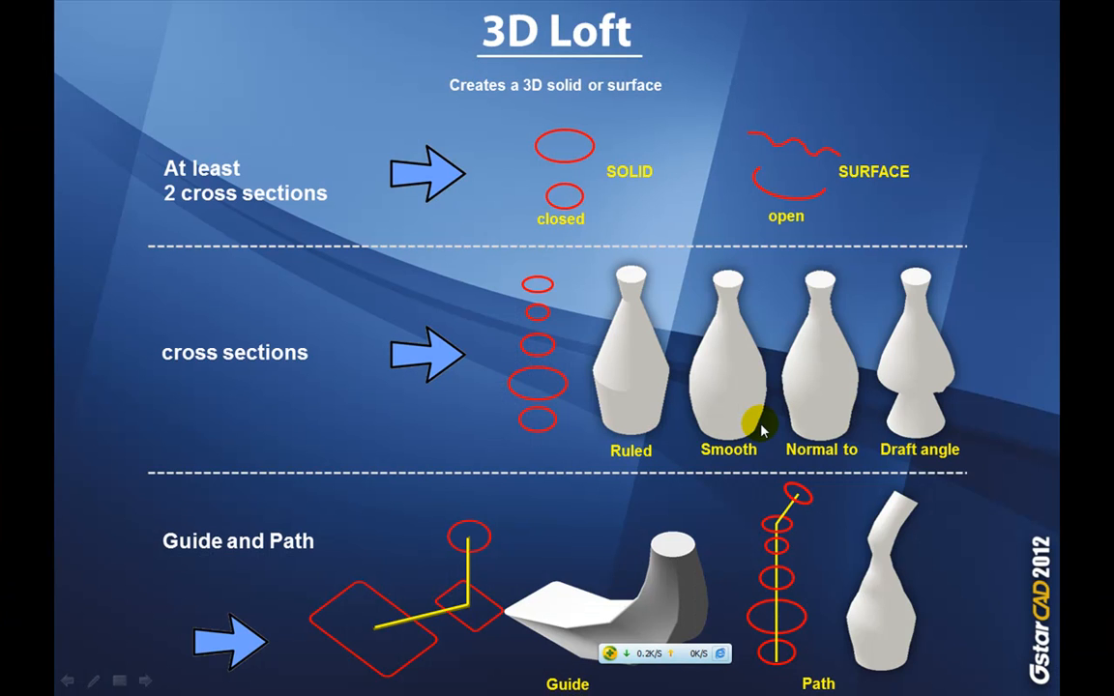
click(895, 425)
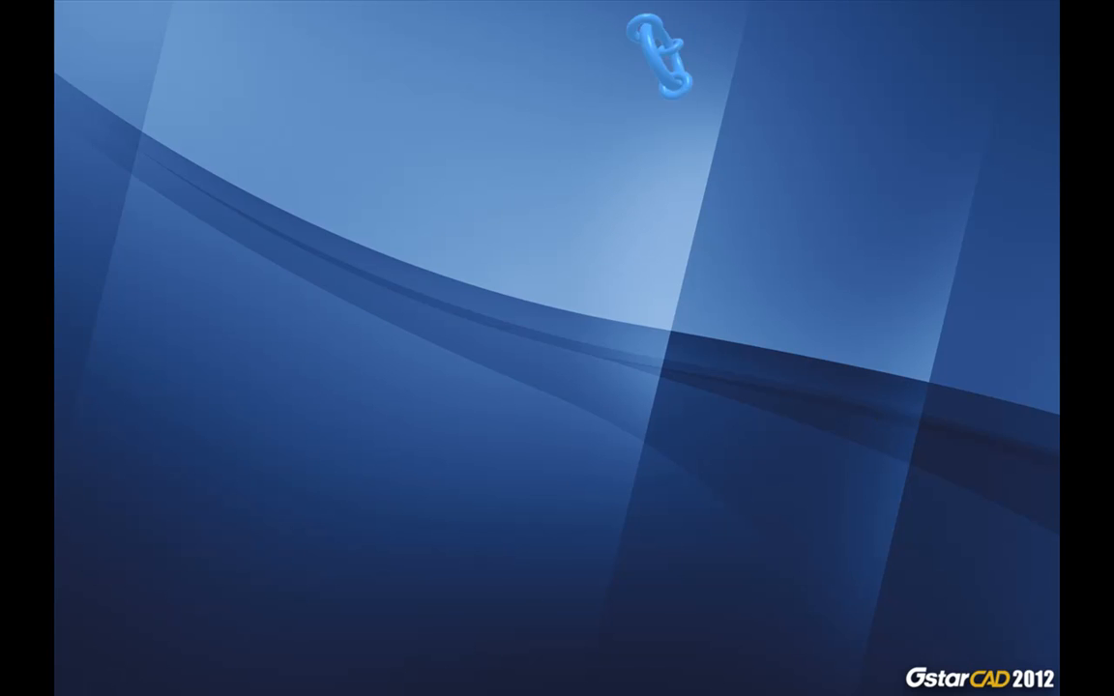